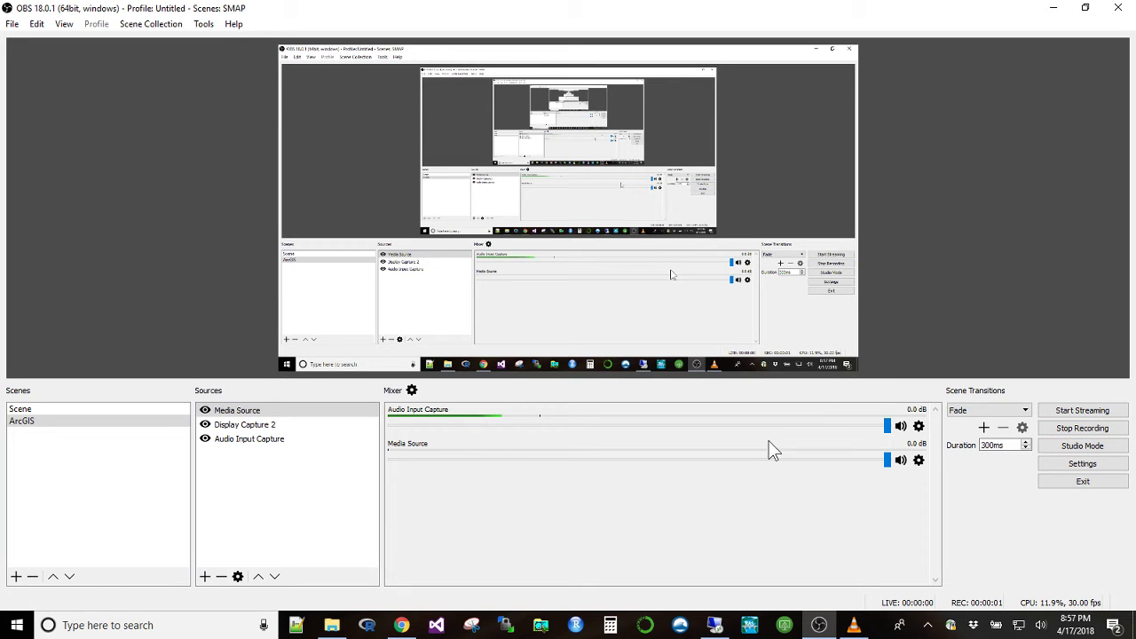
# In the remote session, open Desktop\Data in File Explorer and restore the window beside the desktop.
pyautogui.click(1053, 8)
pyautogui.click(714, 625)
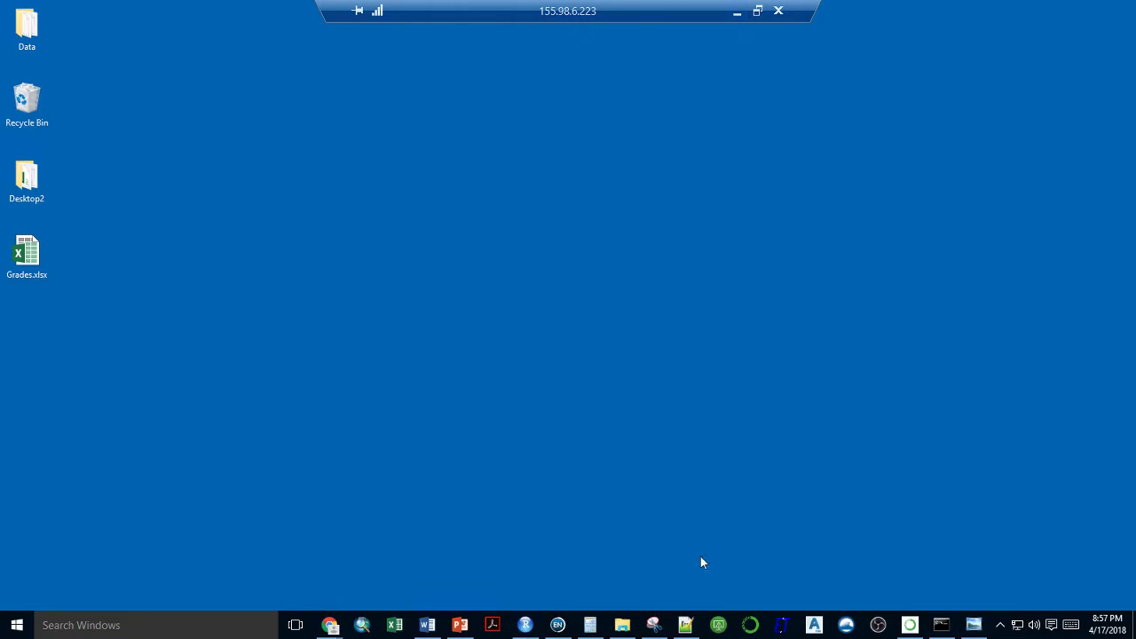
pyautogui.click(621, 625)
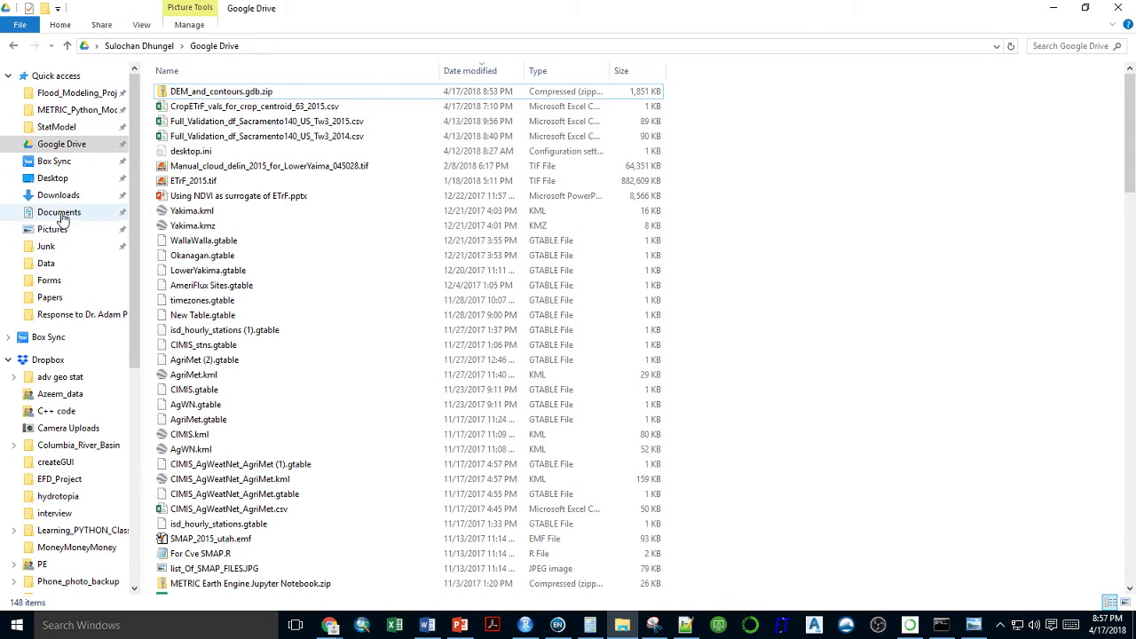
pyautogui.click(55, 179)
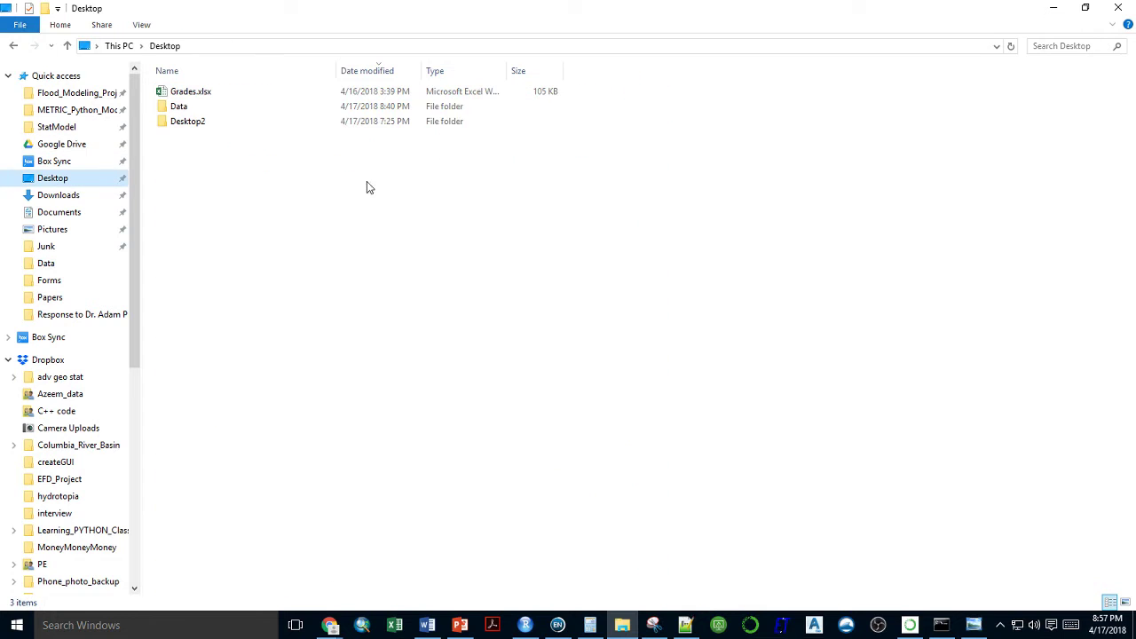
pyautogui.doubleClick(292, 108)
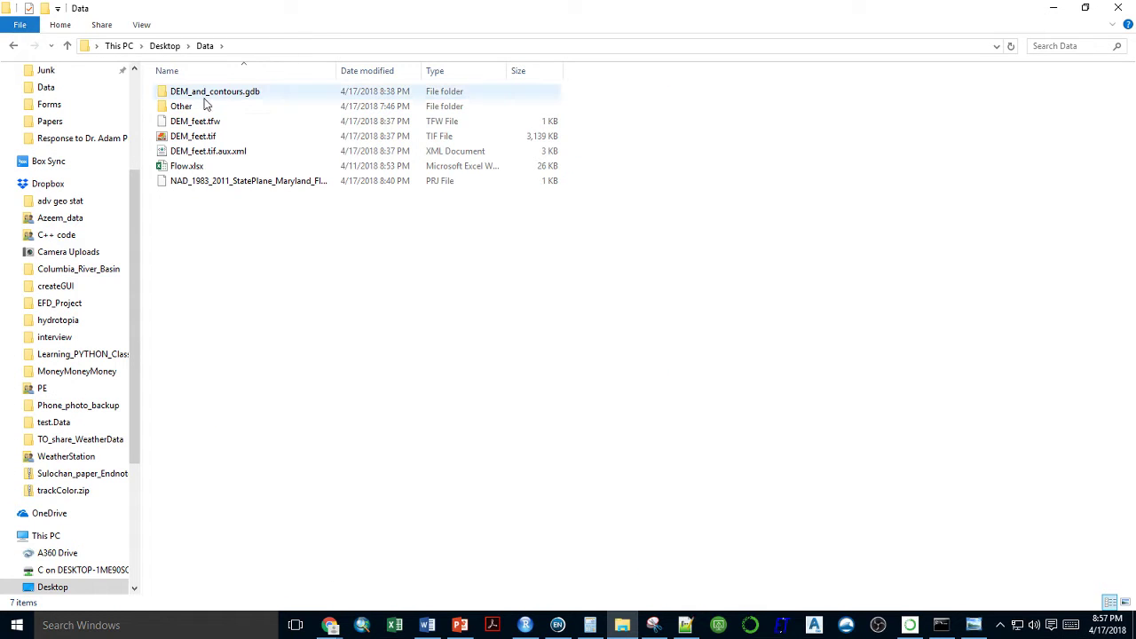
pyautogui.doubleClick(692, 7)
pyautogui.moveTo(778, 64); pyautogui.dragTo(772, 91)
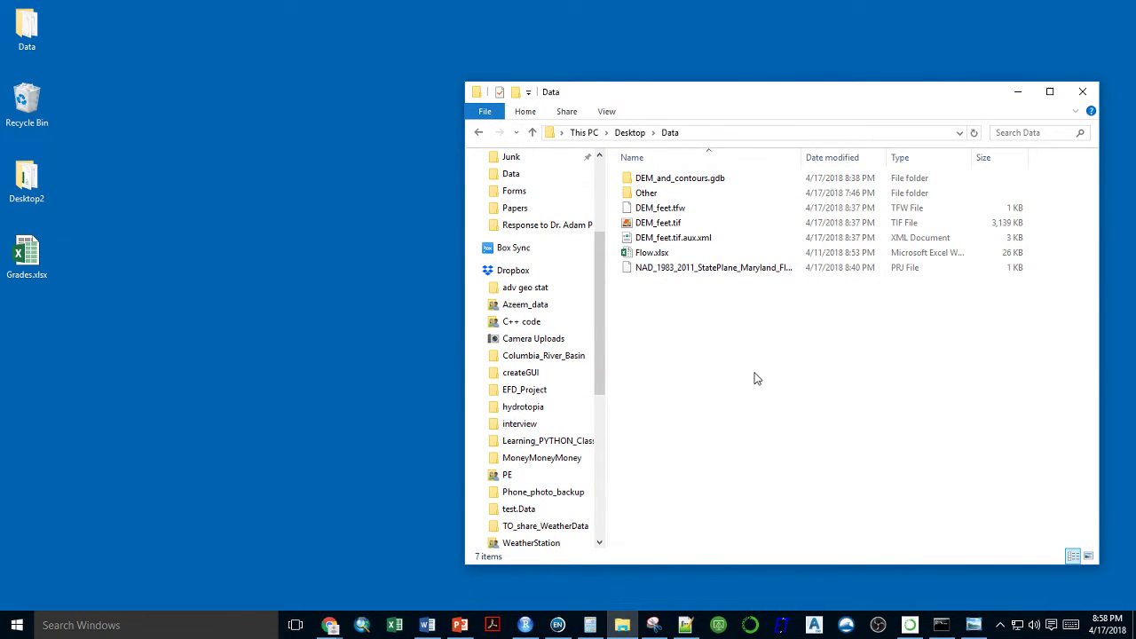
# Launch HEC-RAS 5.0.3 and start a new project.
pyautogui.click(167, 627)
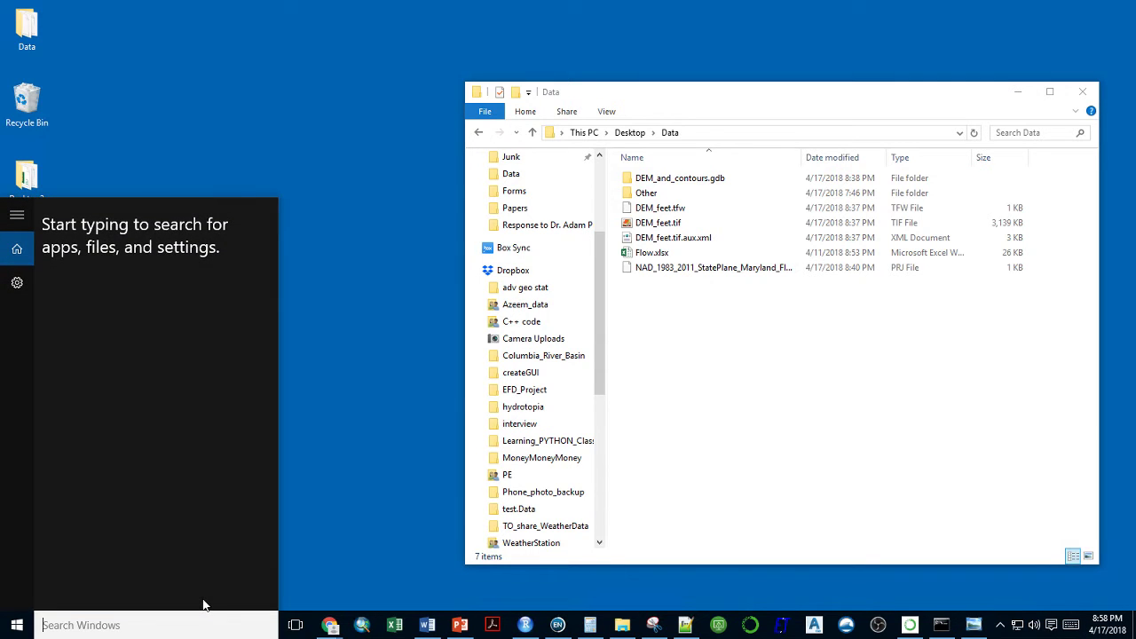
pyautogui.write('hec ras')
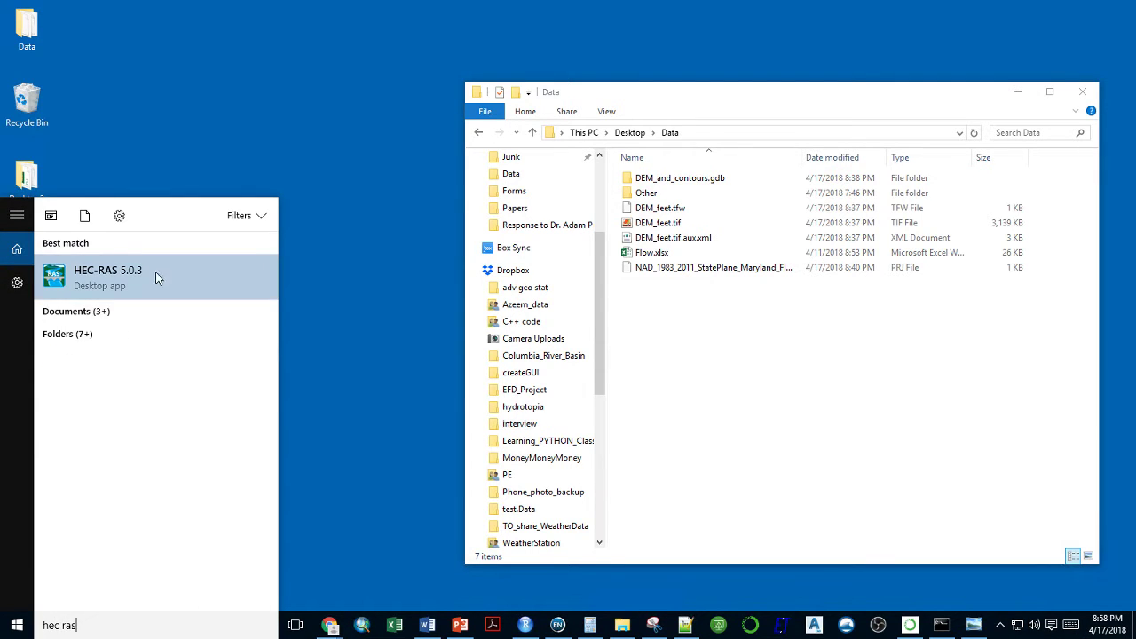
pyautogui.click(155, 262)
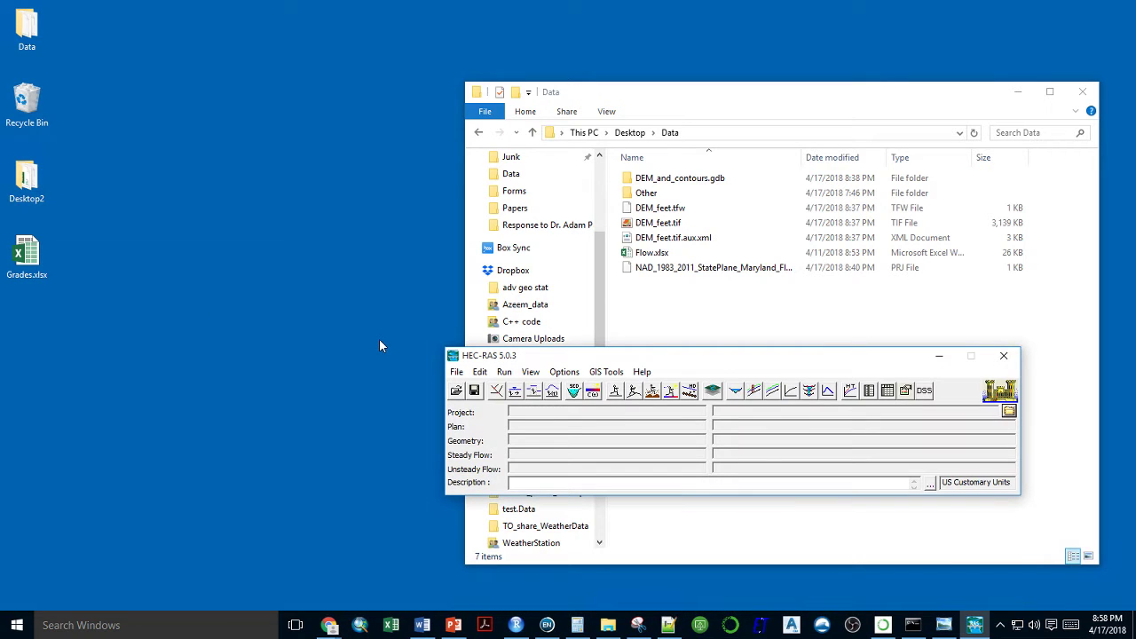
pyautogui.click(457, 372)
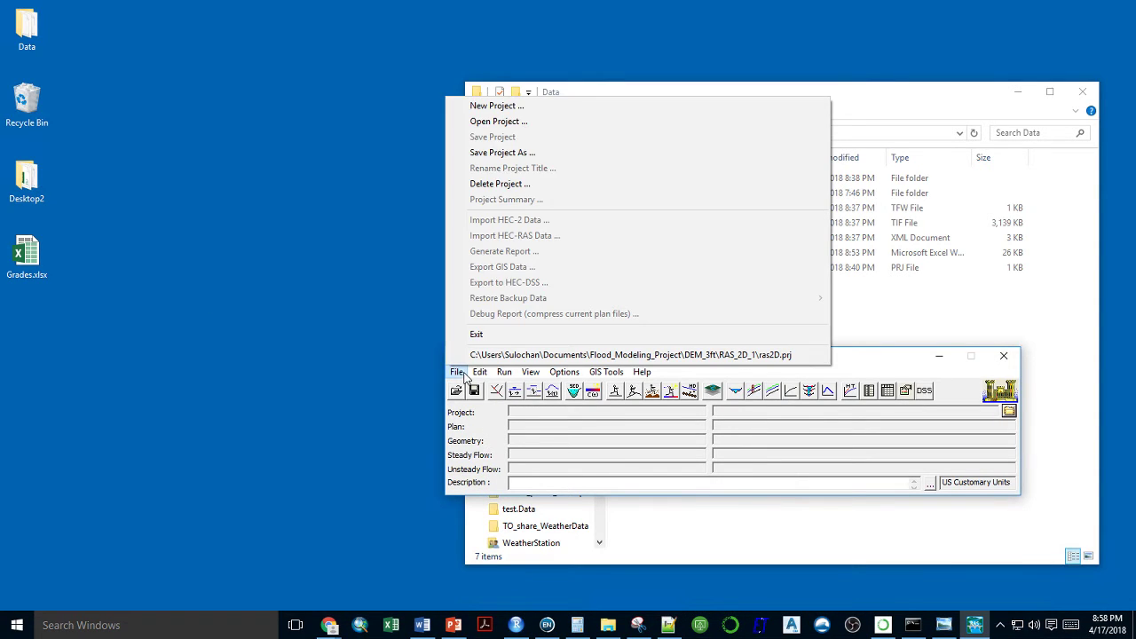
pyautogui.click(499, 104)
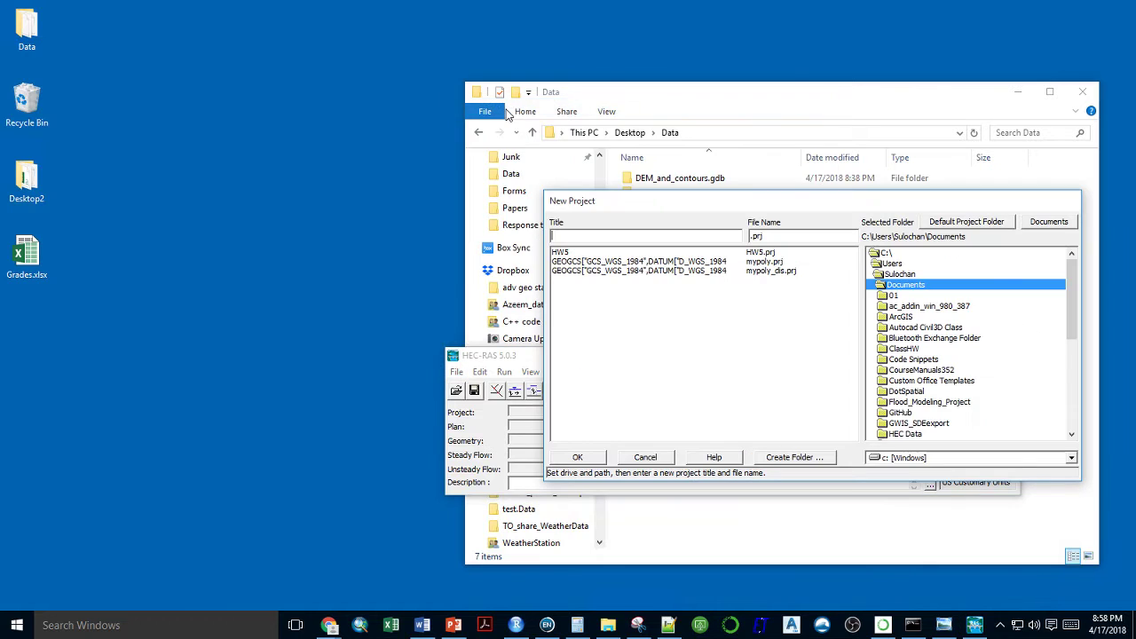
# Create a HECRAS2D folder under Desktop\Data as the project location.
pyautogui.doubleClick(904, 275)
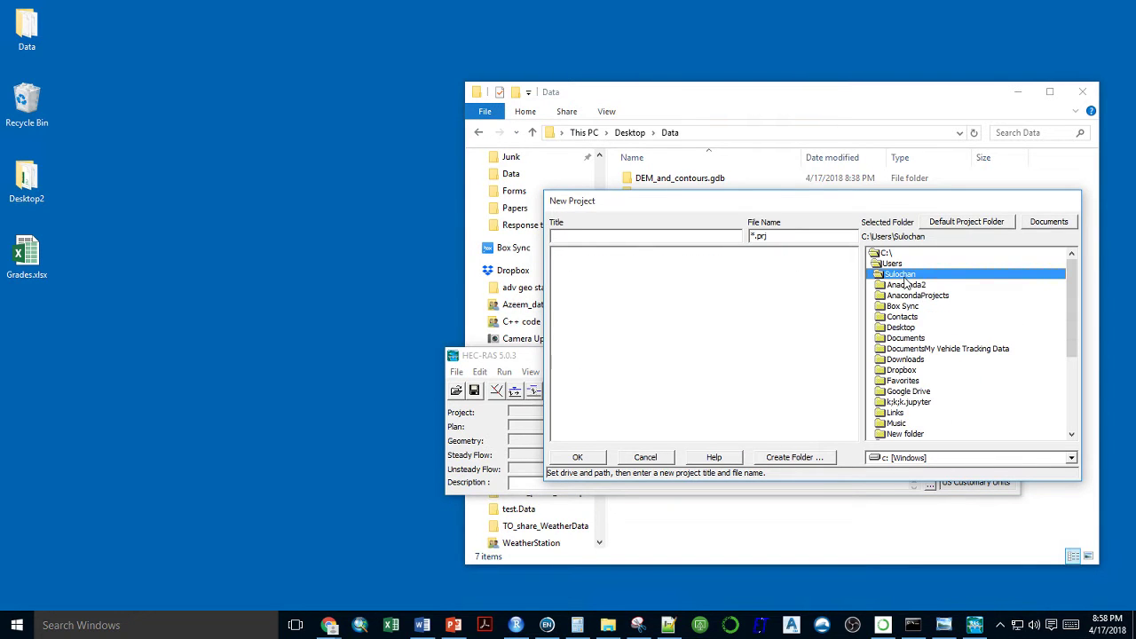
pyautogui.doubleClick(902, 327)
pyautogui.doubleClick(899, 295)
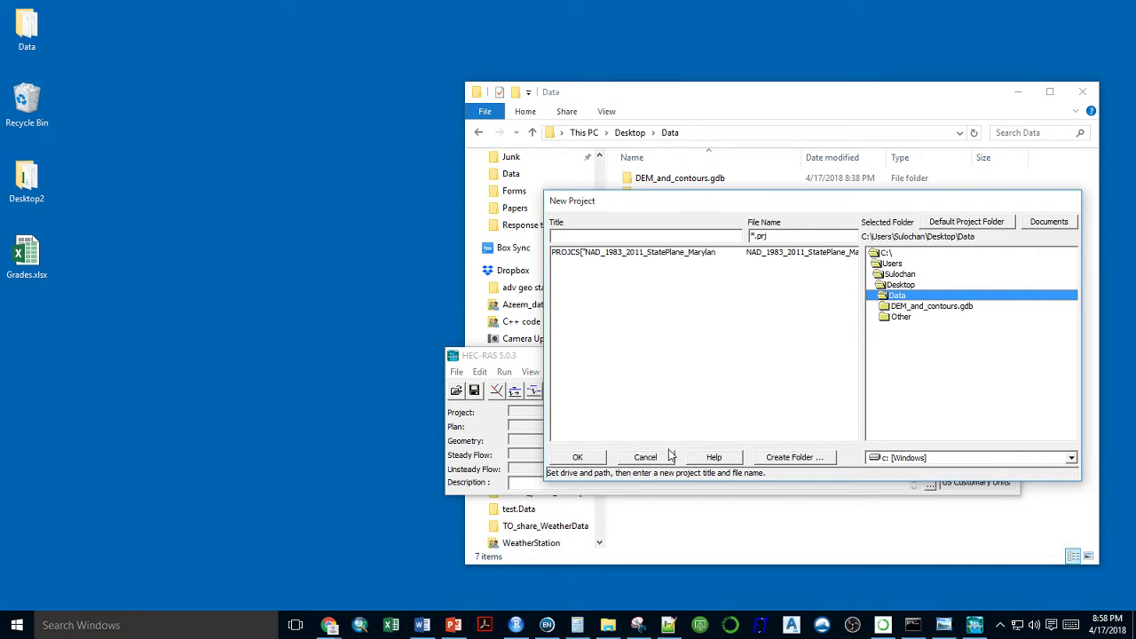
pyautogui.click(773, 456)
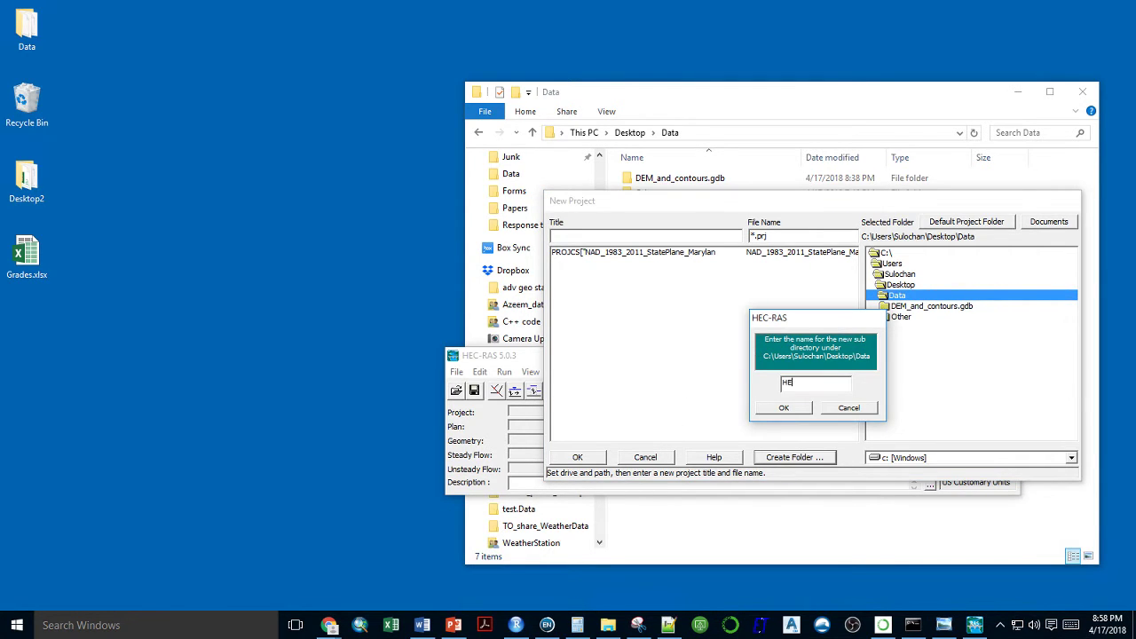
pyautogui.write('HECRAS2D')
pyautogui.click(785, 408)
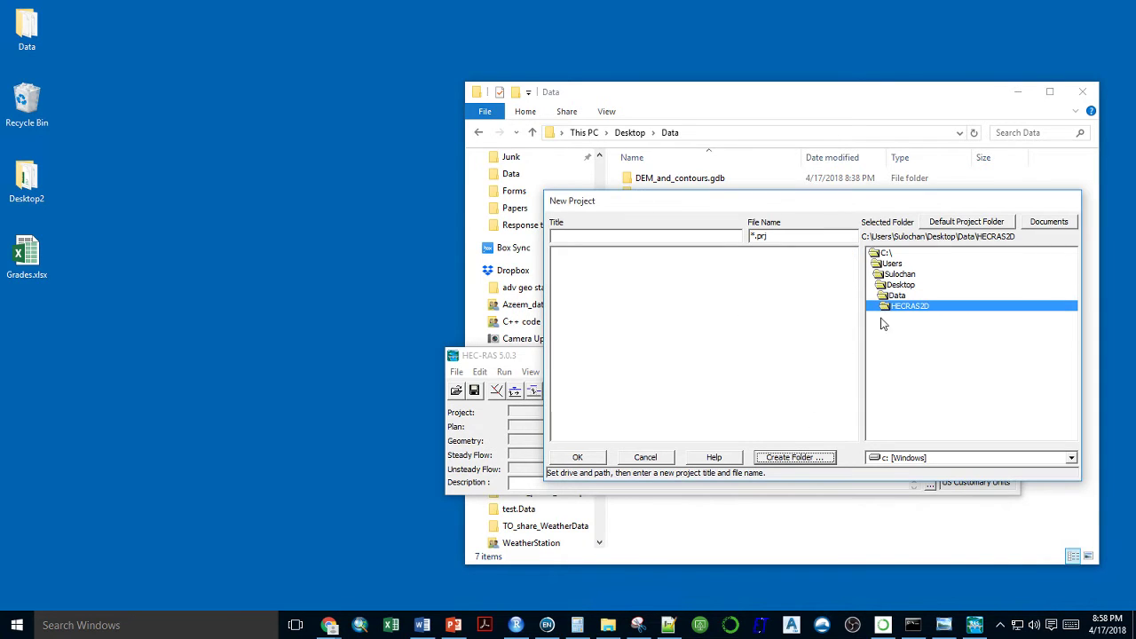
# Title the project Proj1 and accept the title and location.
pyautogui.click(645, 235)
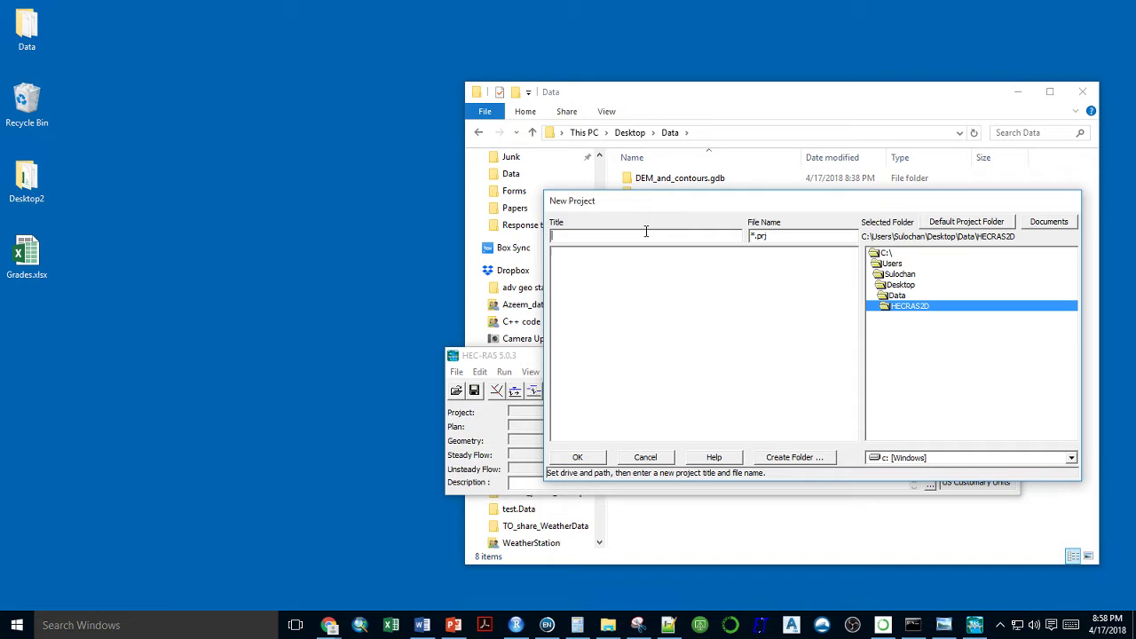
pyautogui.write('Proj1')
pyautogui.click(593, 458)
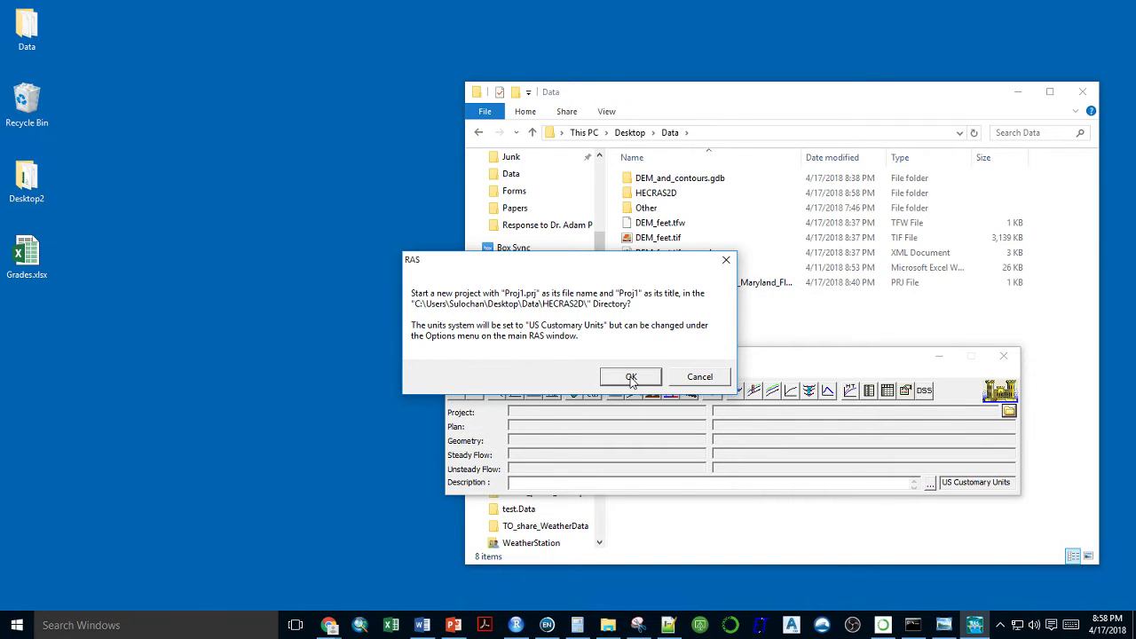
# Confirm project Proj1 and open RAS Mapper maximized.
pyautogui.click(631, 378)
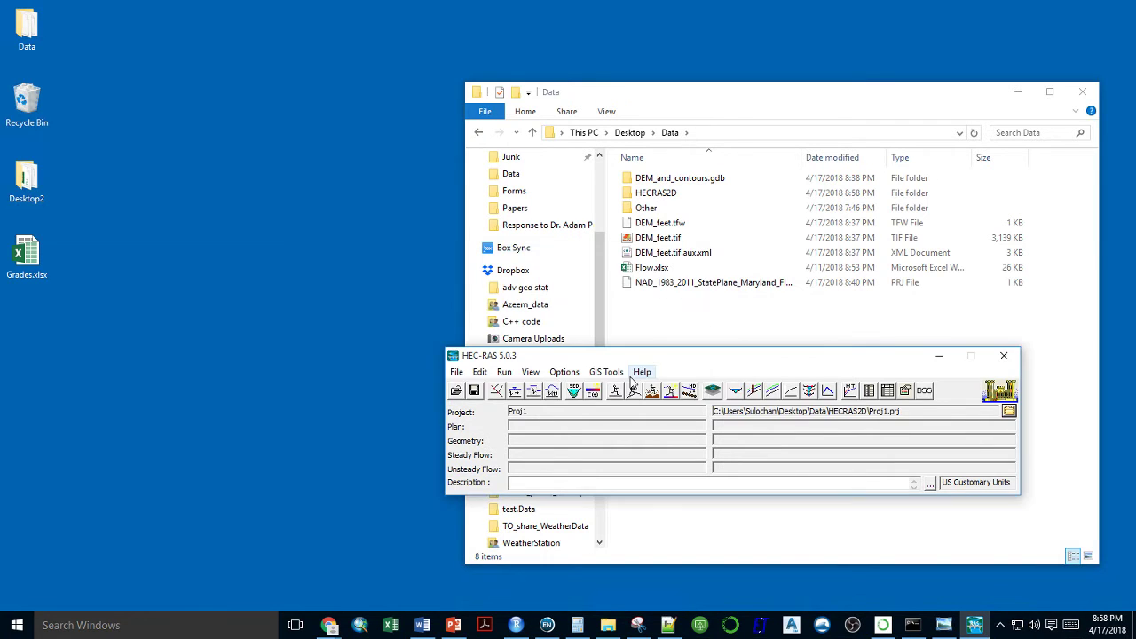
pyautogui.click(715, 391)
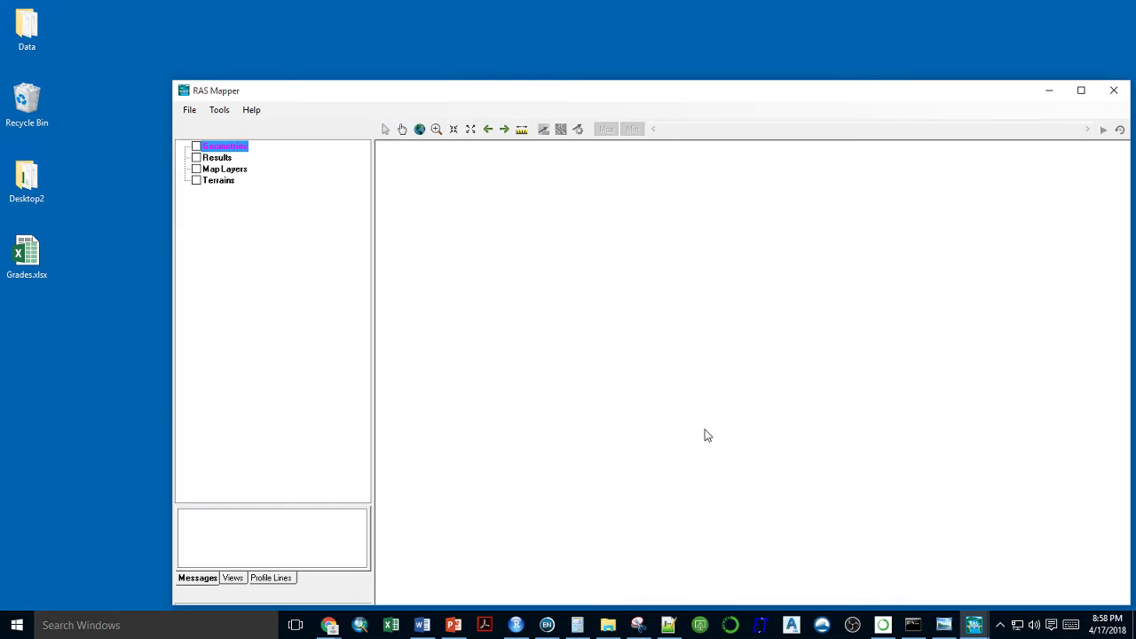
pyautogui.click(1081, 89)
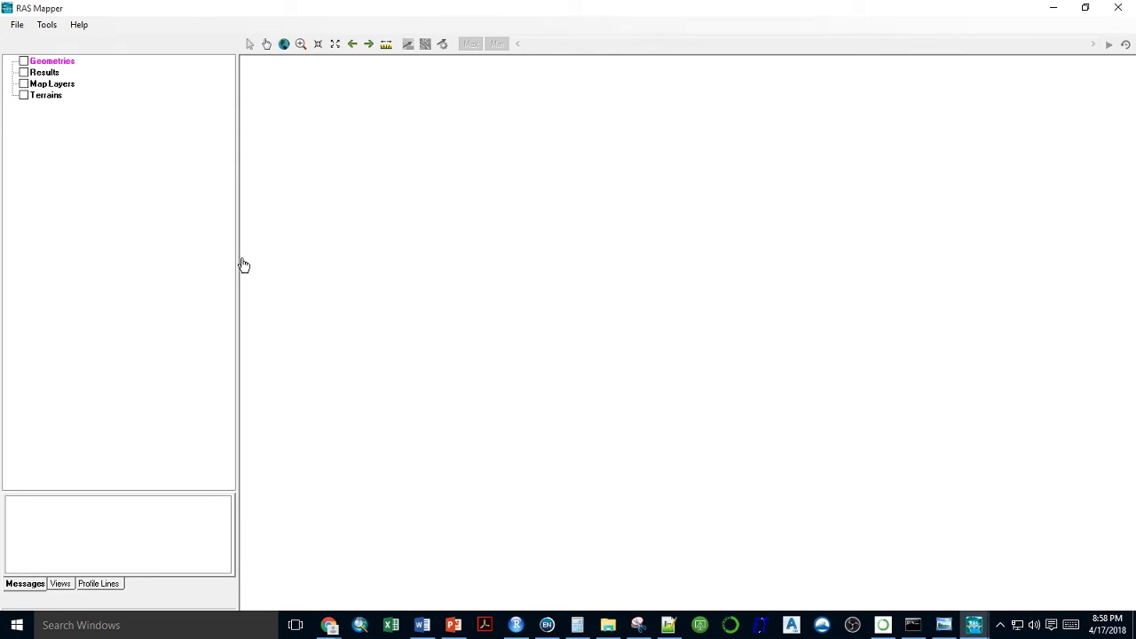
# Choose Create a new terrain from the Terrains layer.
pyautogui.click(24, 95)
pyautogui.rightClick(57, 99)
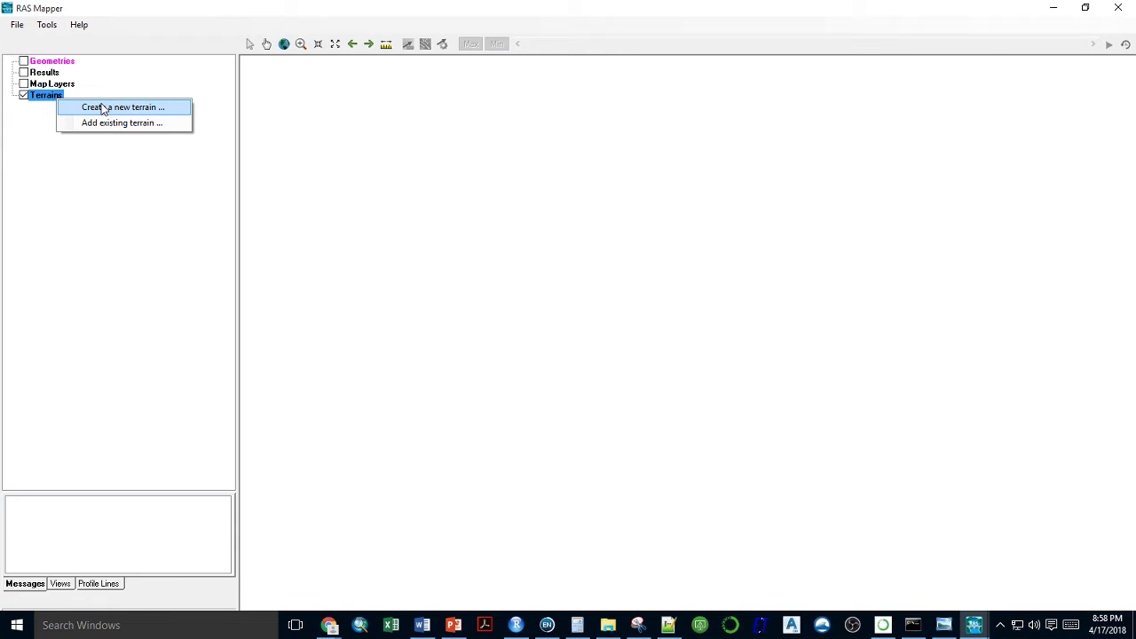
pyautogui.rightClick(36, 94)
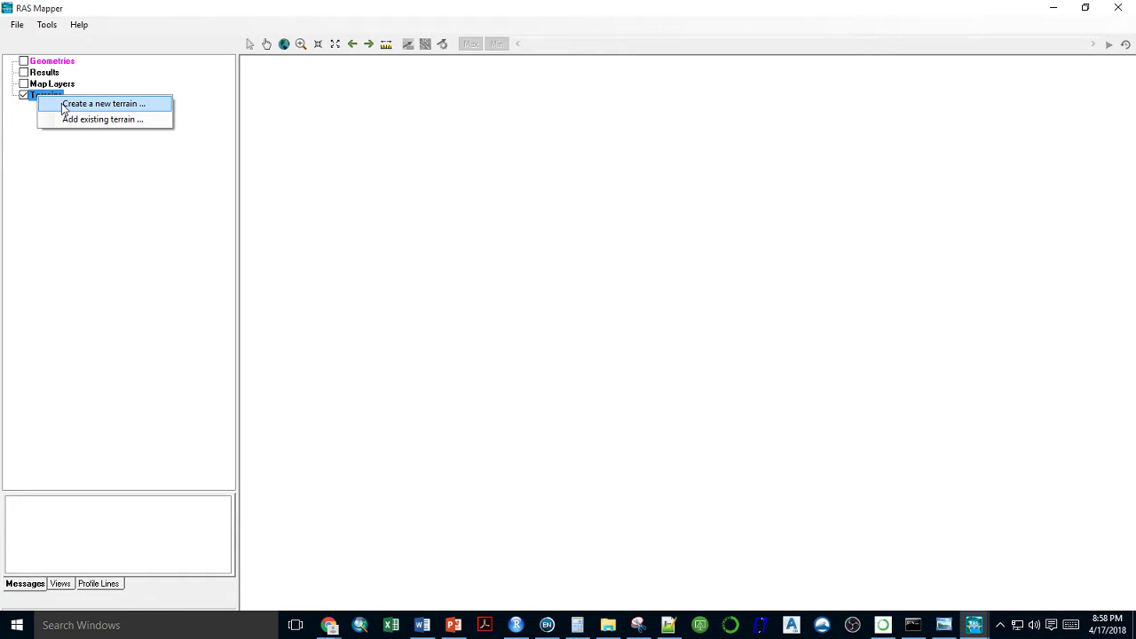
pyautogui.click(64, 106)
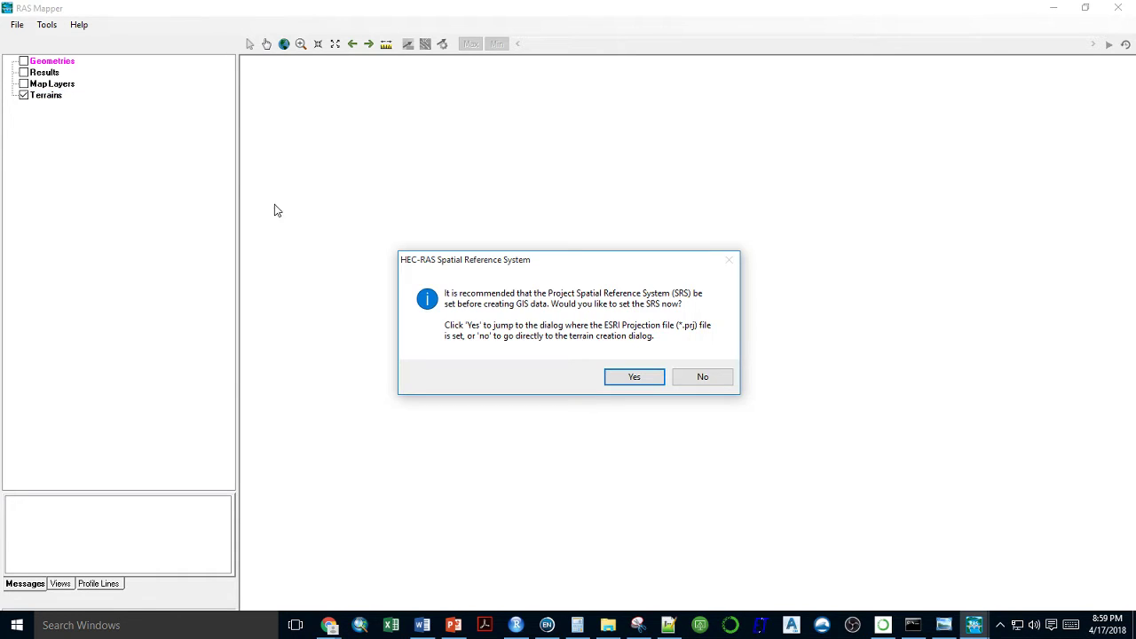
# Load NAD_1983_2011_StatePlane_Maryland_FIPS_1900_Ft_US.prj from the Data folder as the spatial reference.
pyautogui.click(633, 377)
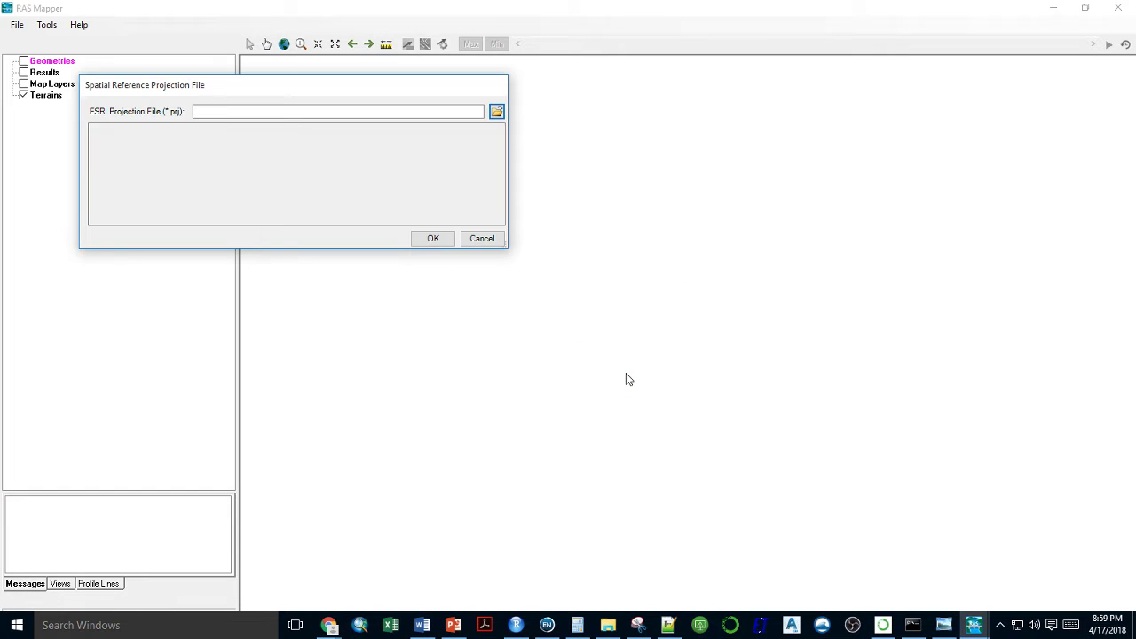
pyautogui.click(498, 112)
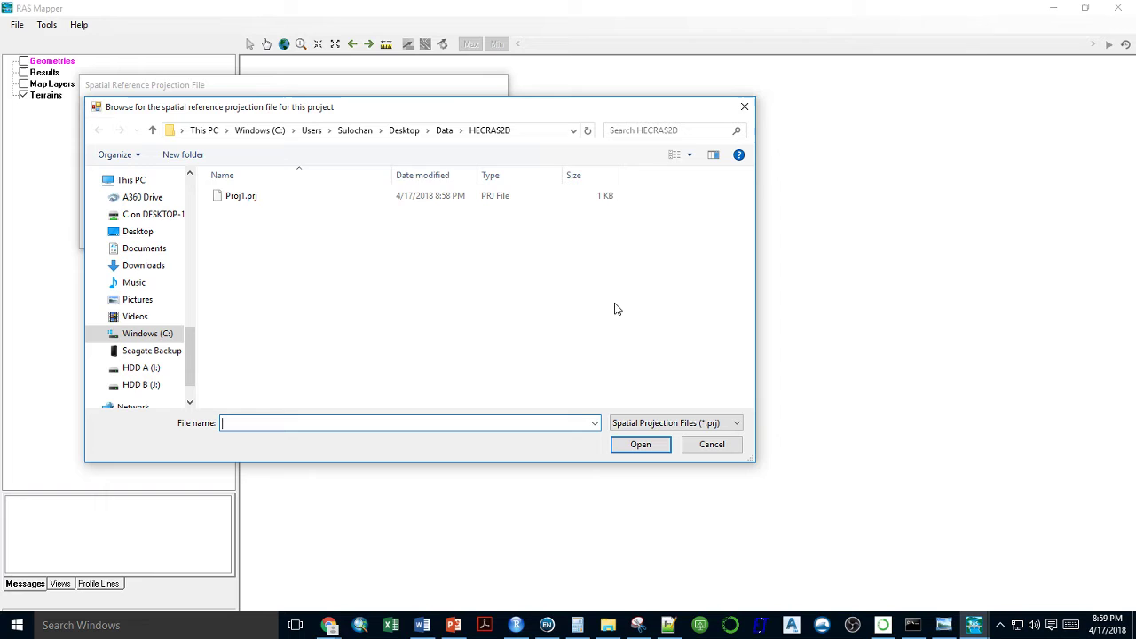
pyautogui.click(447, 132)
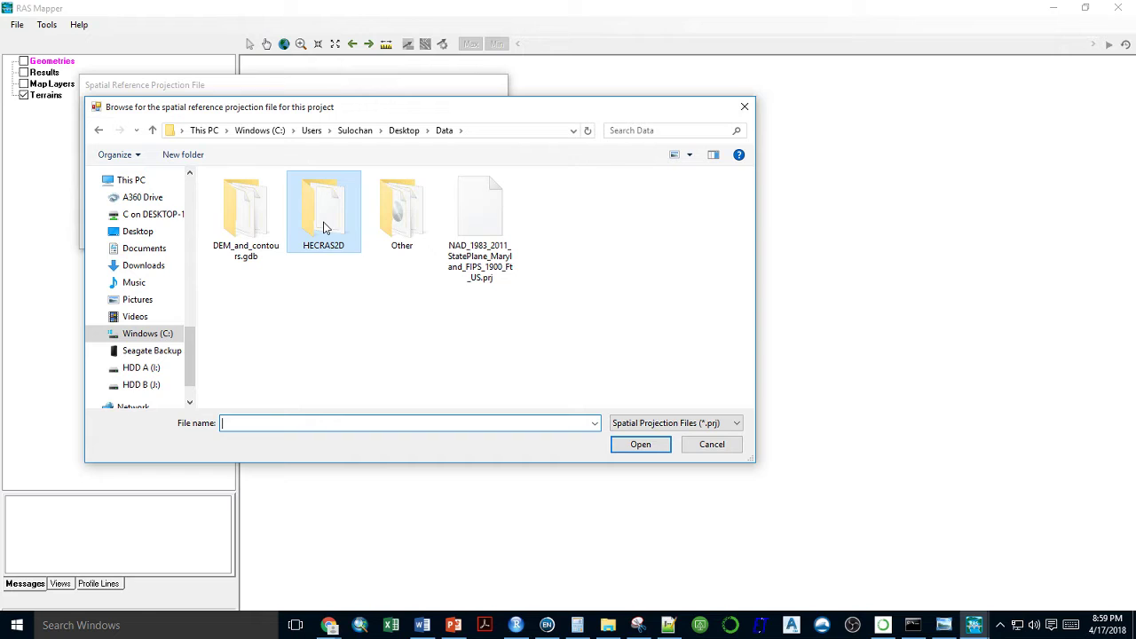
pyautogui.doubleClick(323, 228)
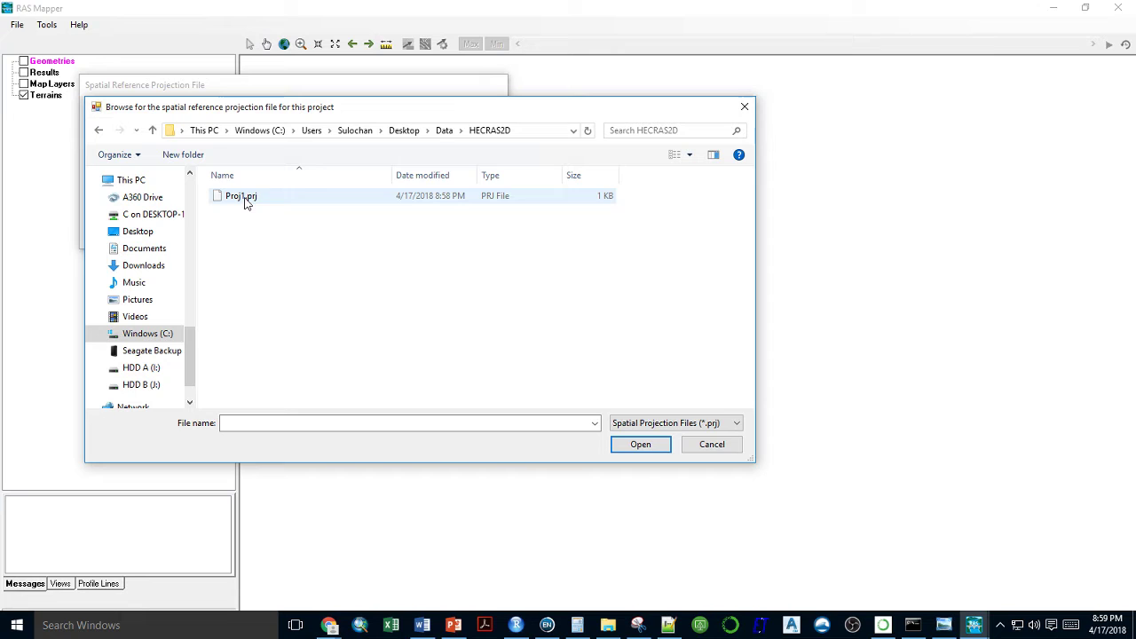
pyautogui.click(447, 132)
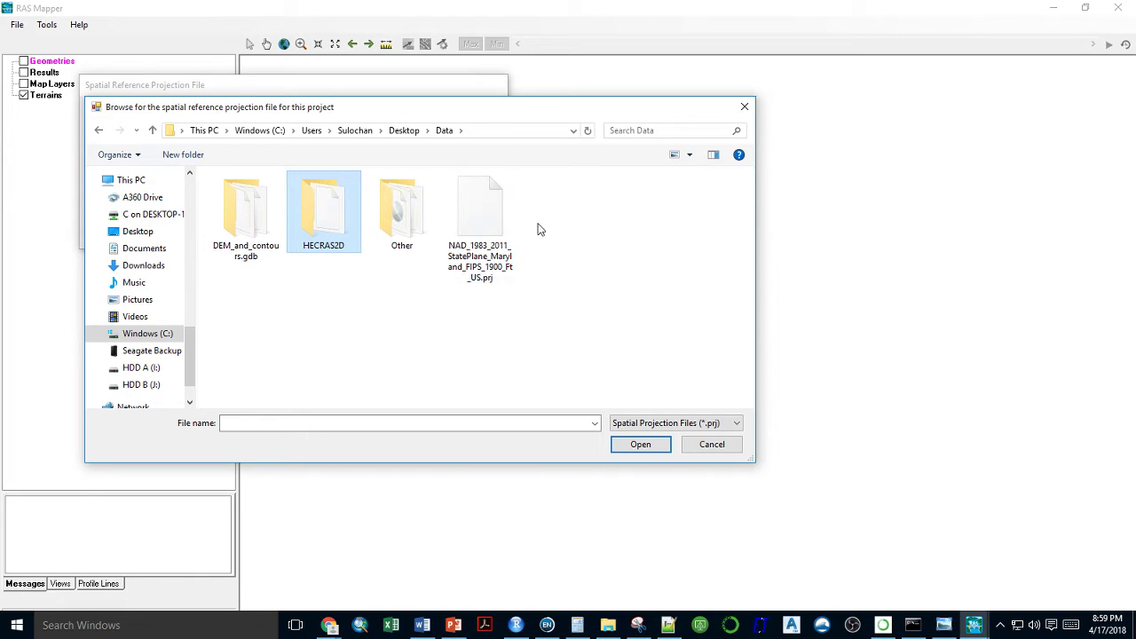
pyautogui.click(500, 233)
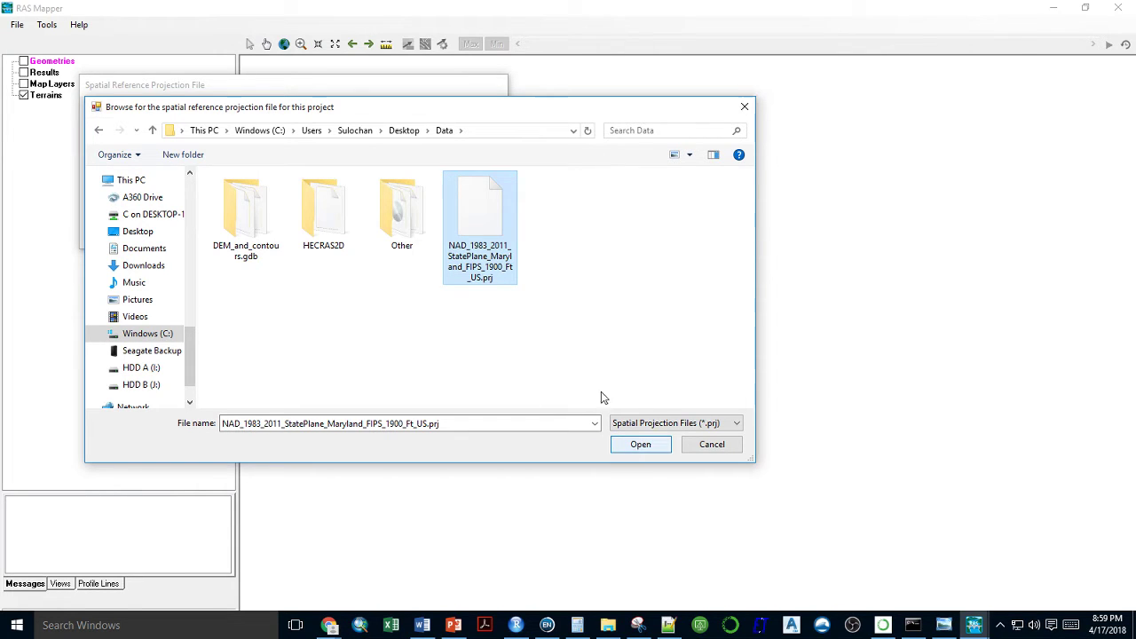
pyautogui.click(645, 447)
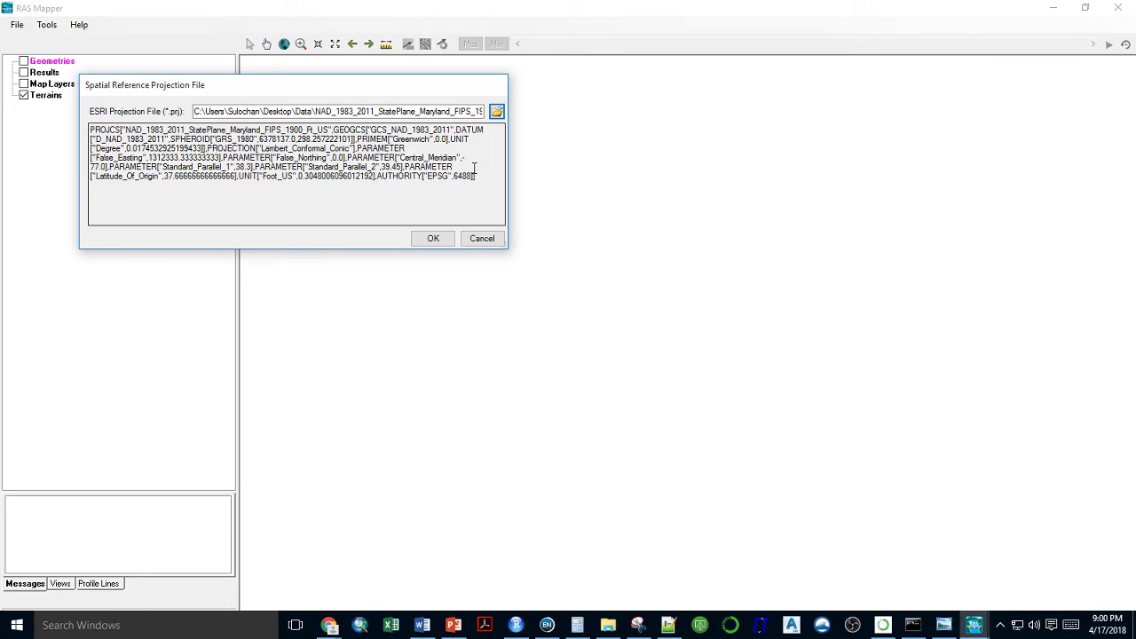
pyautogui.moveTo(475, 167); pyautogui.dragTo(104, 149)
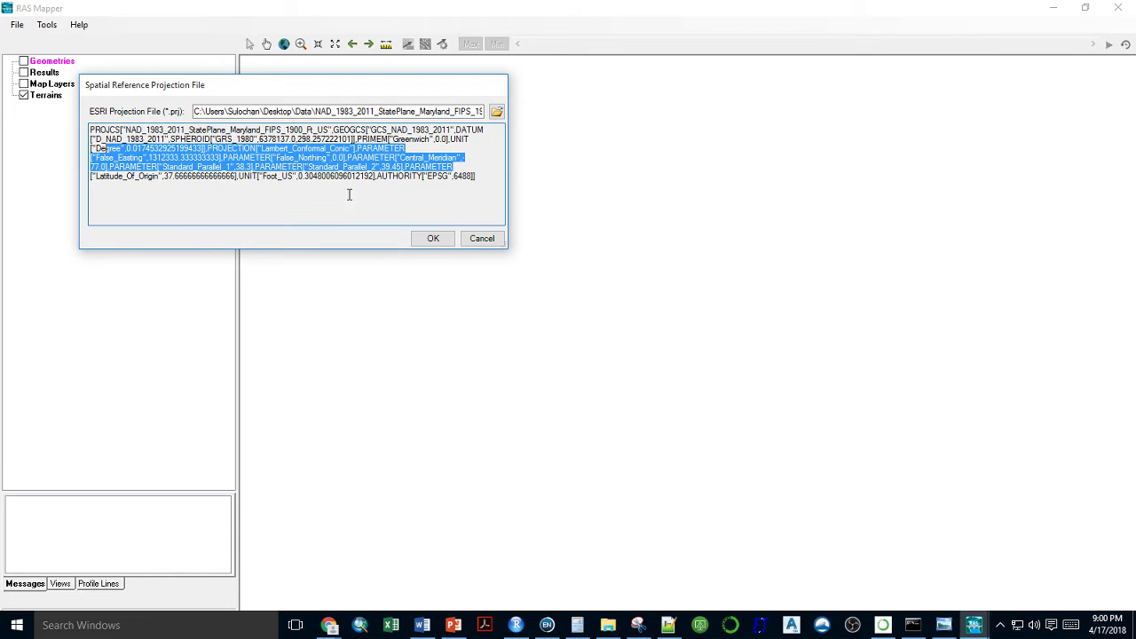
# Confirm the projection and add DEM_feet.tif as the new terrain's input file.
pyautogui.click(432, 240)
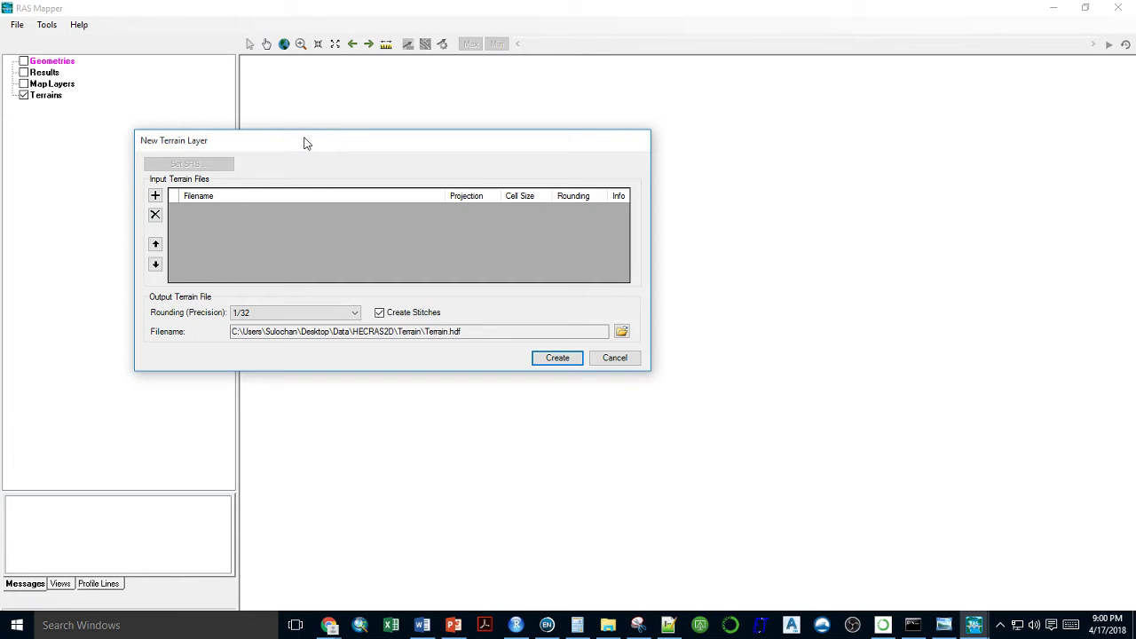
pyautogui.click(155, 197)
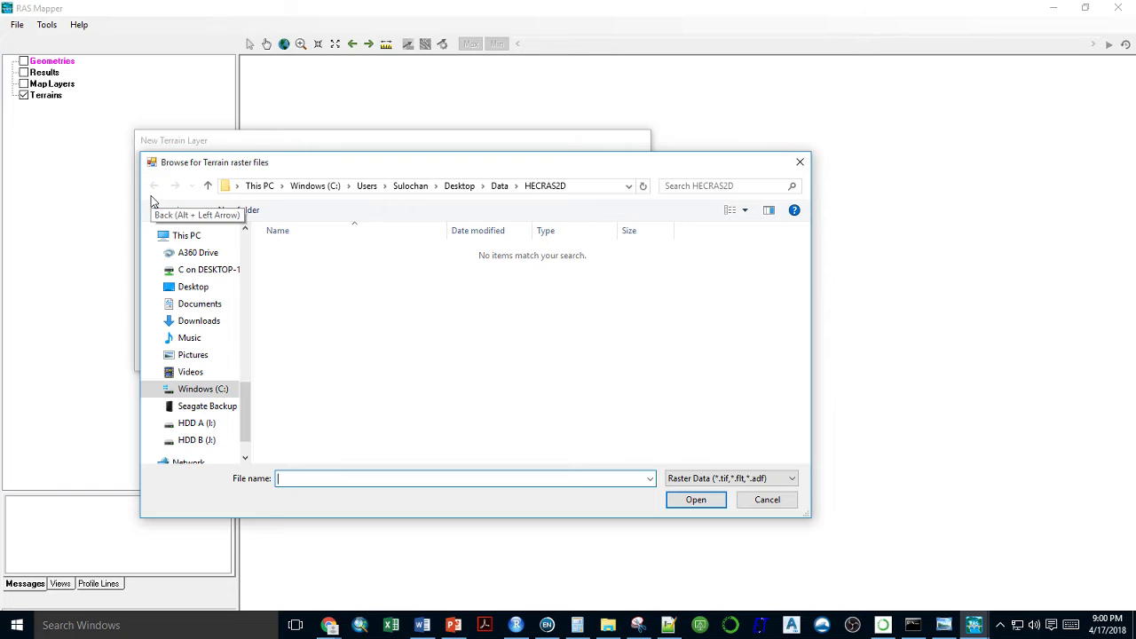
pyautogui.click(495, 188)
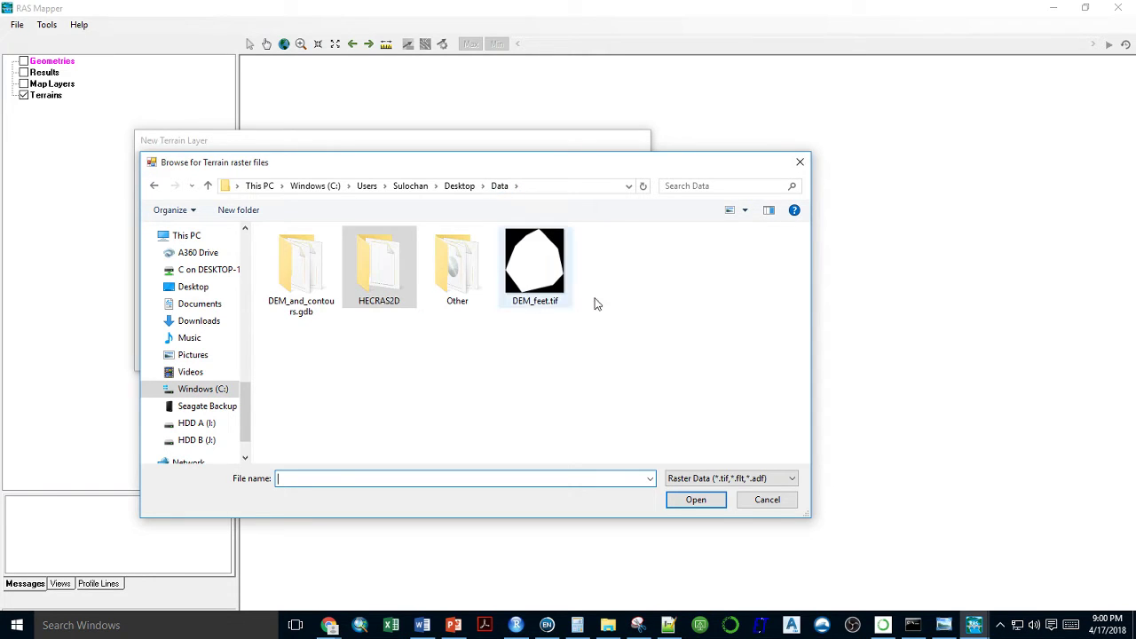
pyautogui.click(543, 289)
pyautogui.rightClick(660, 272)
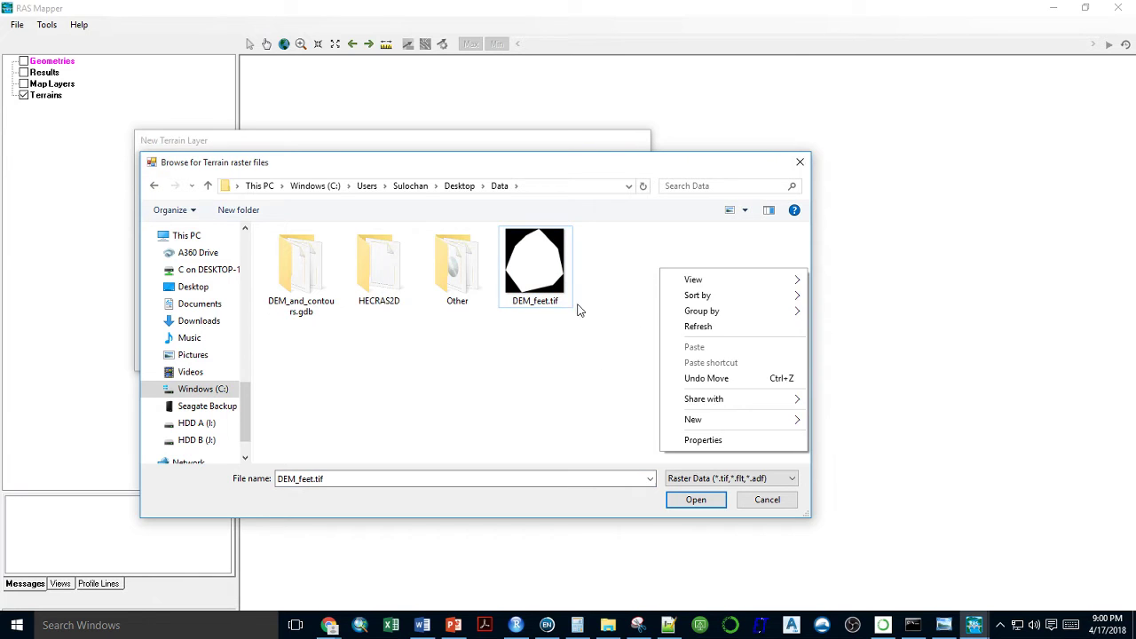
pyautogui.press('Escape')
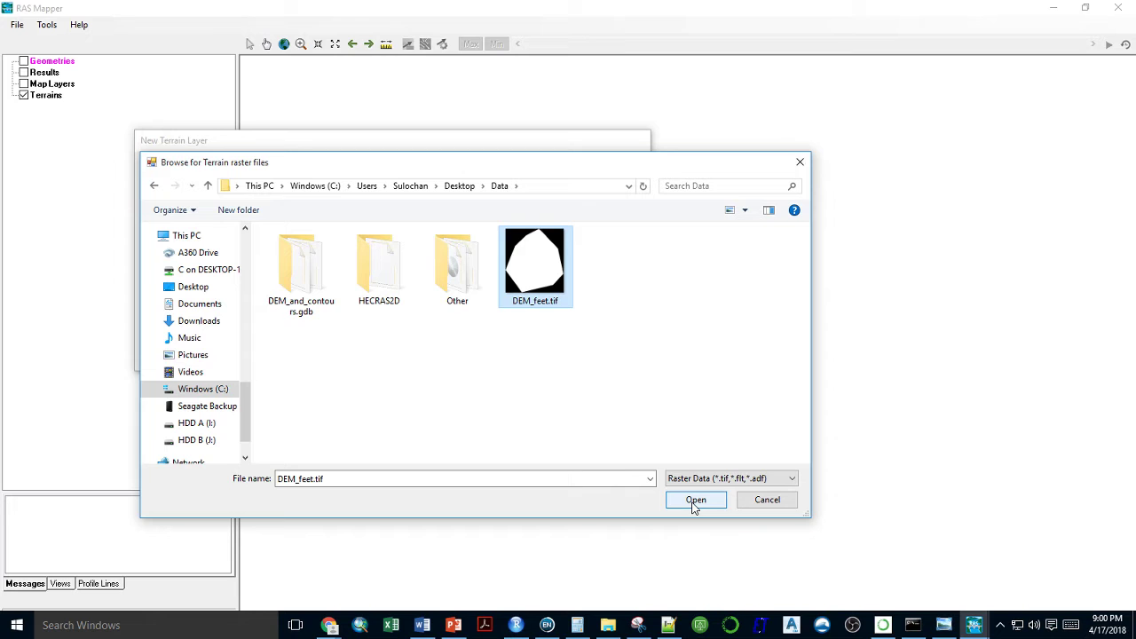
pyautogui.click(696, 501)
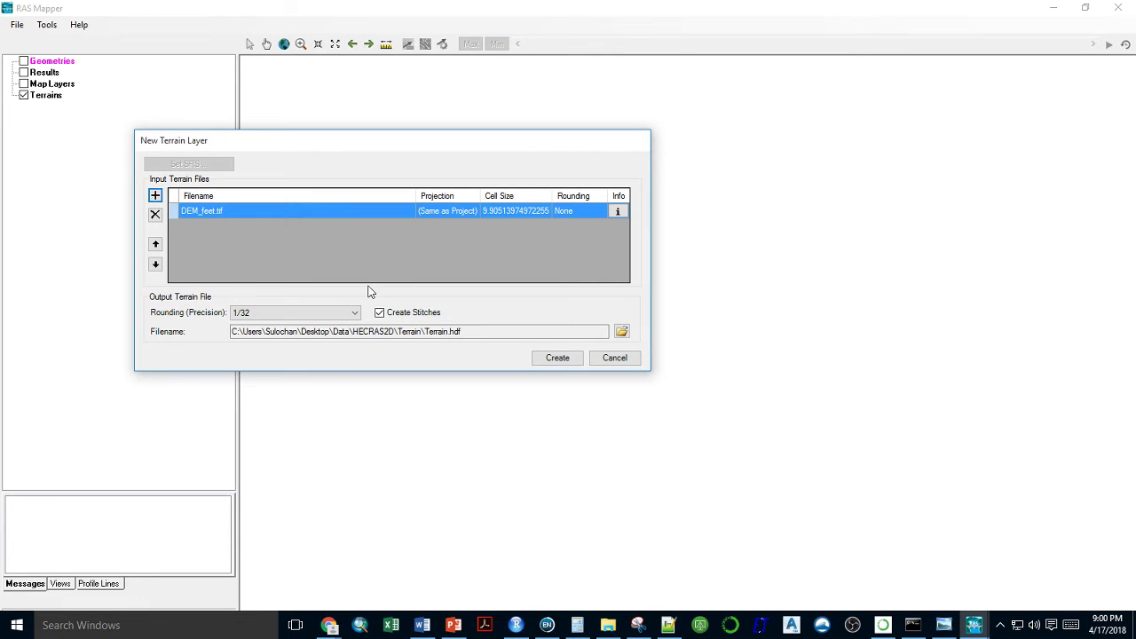
# Build the Terrain from DEM_feet.tif, zoom to it, and show its 375.9–520 ft legend.
pyautogui.click(557, 358)
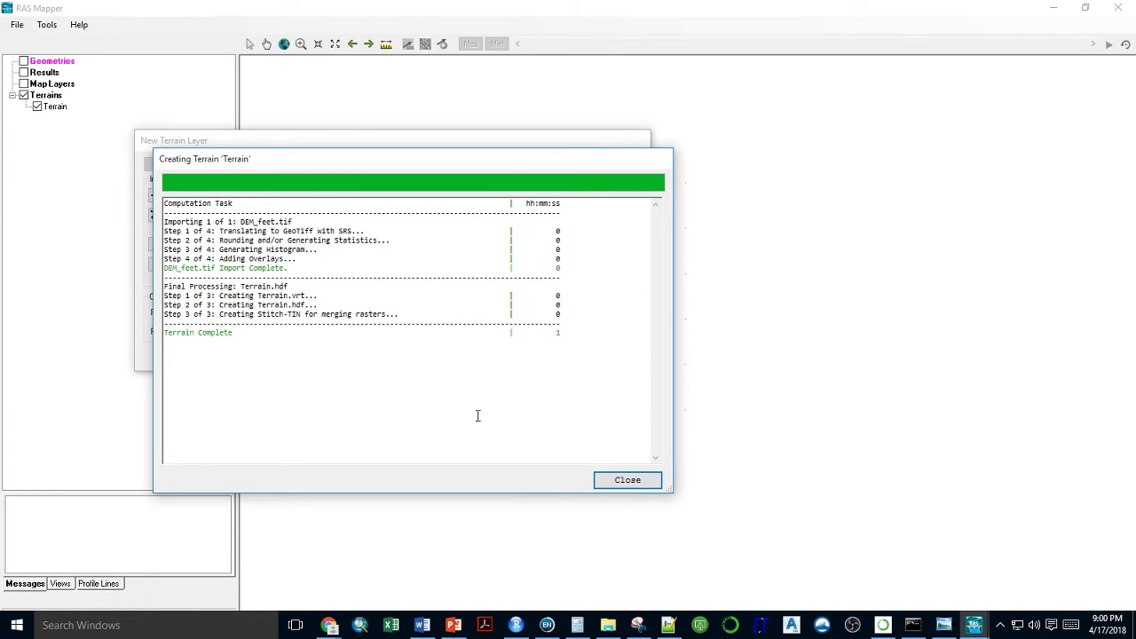
pyautogui.click(611, 489)
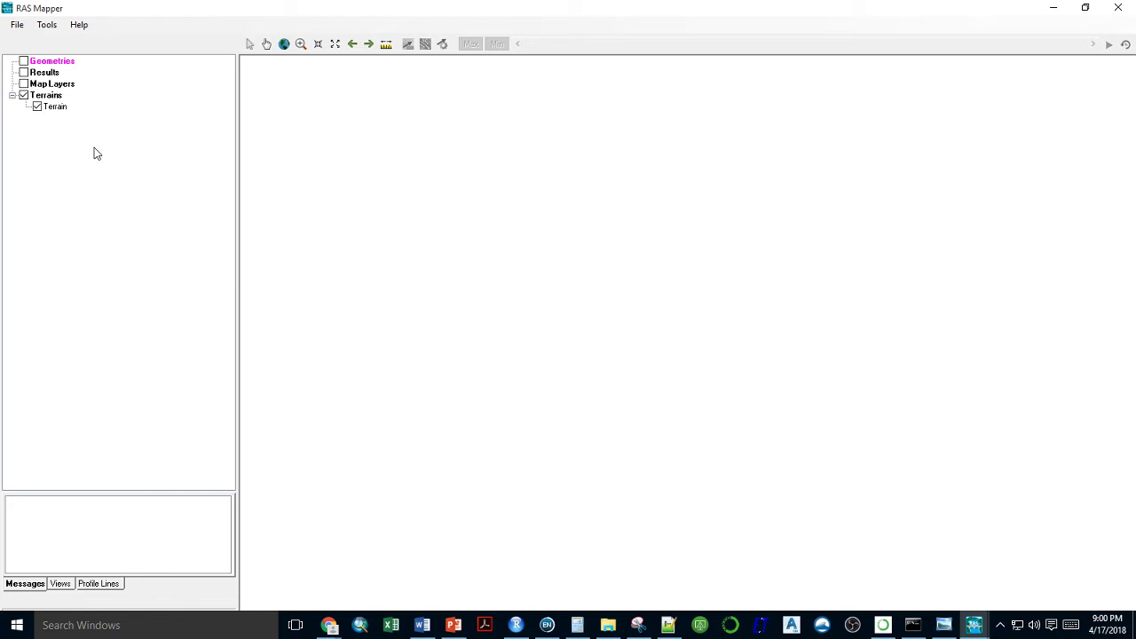
pyautogui.rightClick(63, 111)
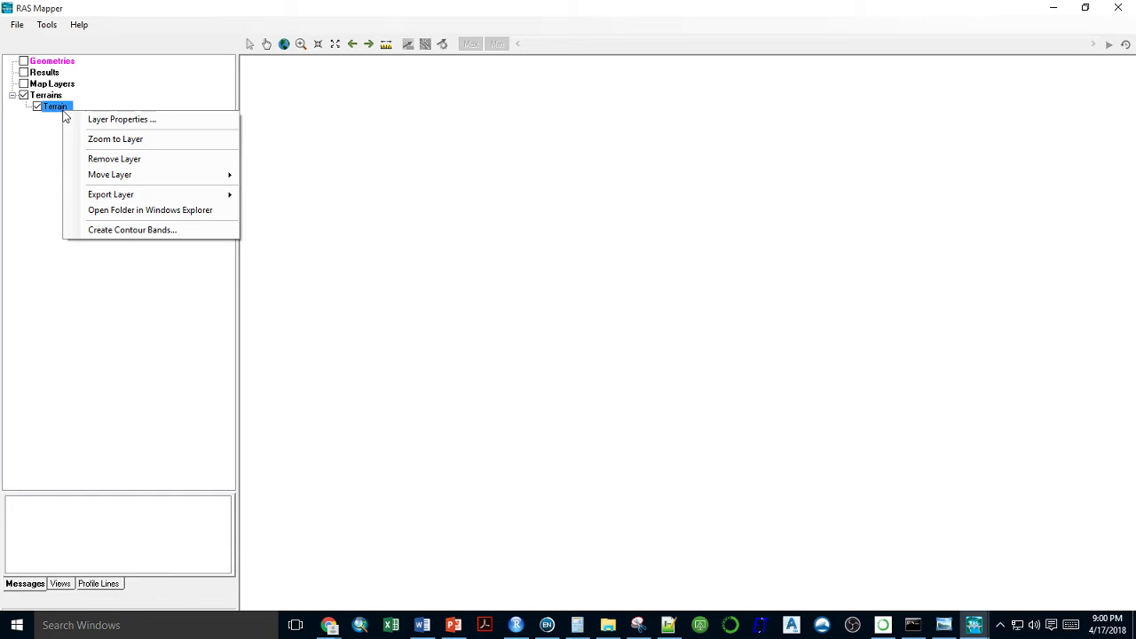
pyautogui.click(96, 144)
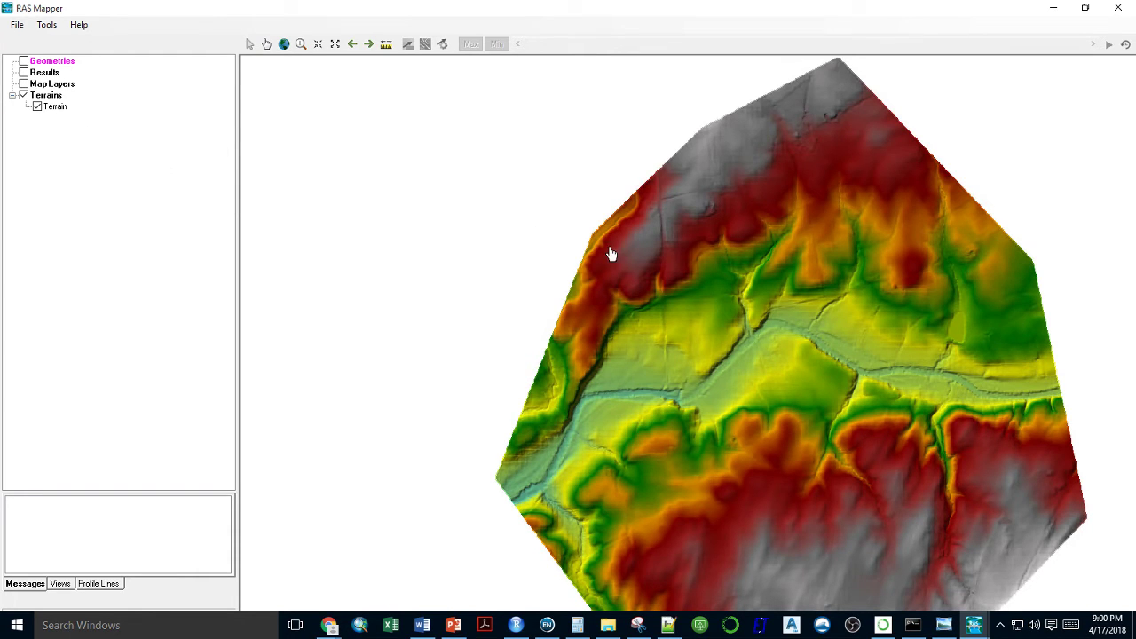
pyautogui.click(52, 108)
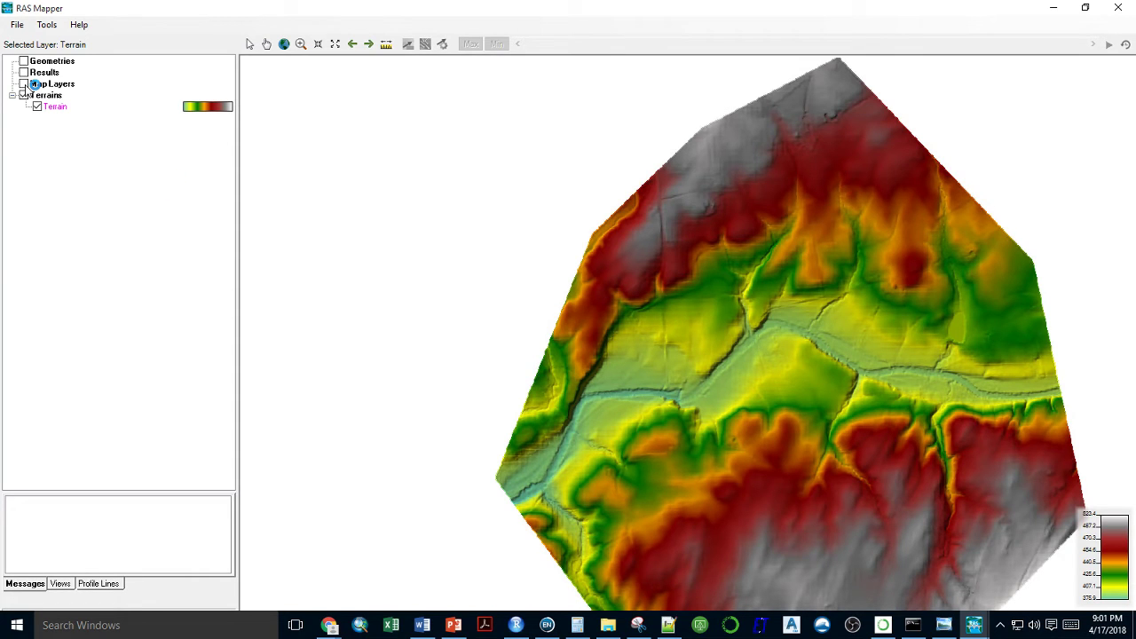
# Add a Google Satellite web imagery layer and select it under Map Layers.
pyautogui.click(33, 85)
pyautogui.rightClick(34, 85)
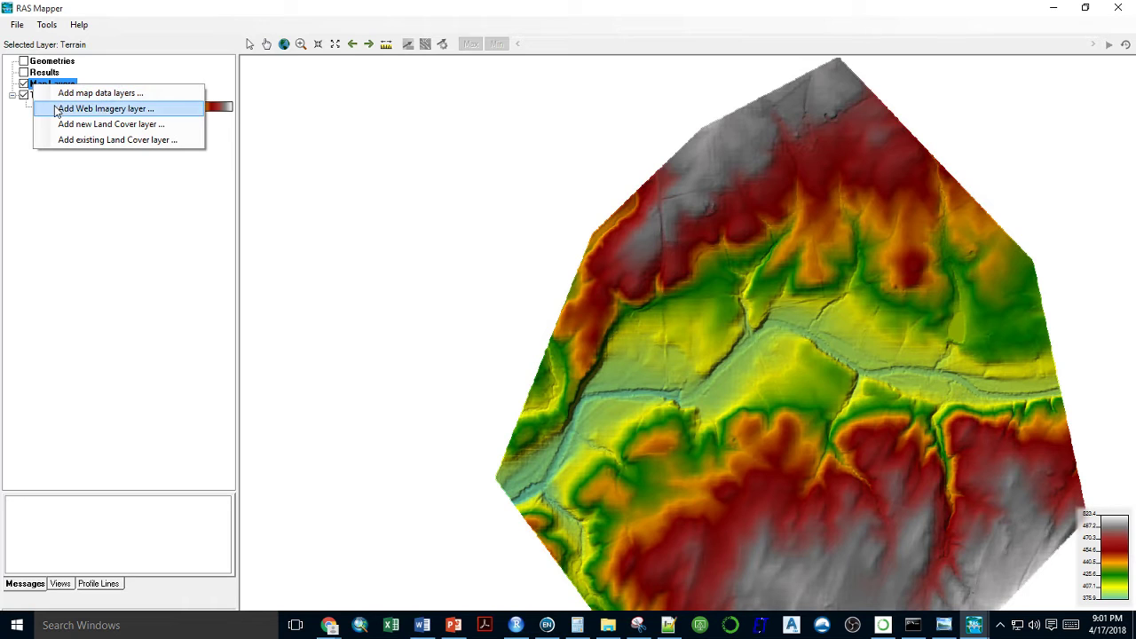
pyautogui.click(56, 109)
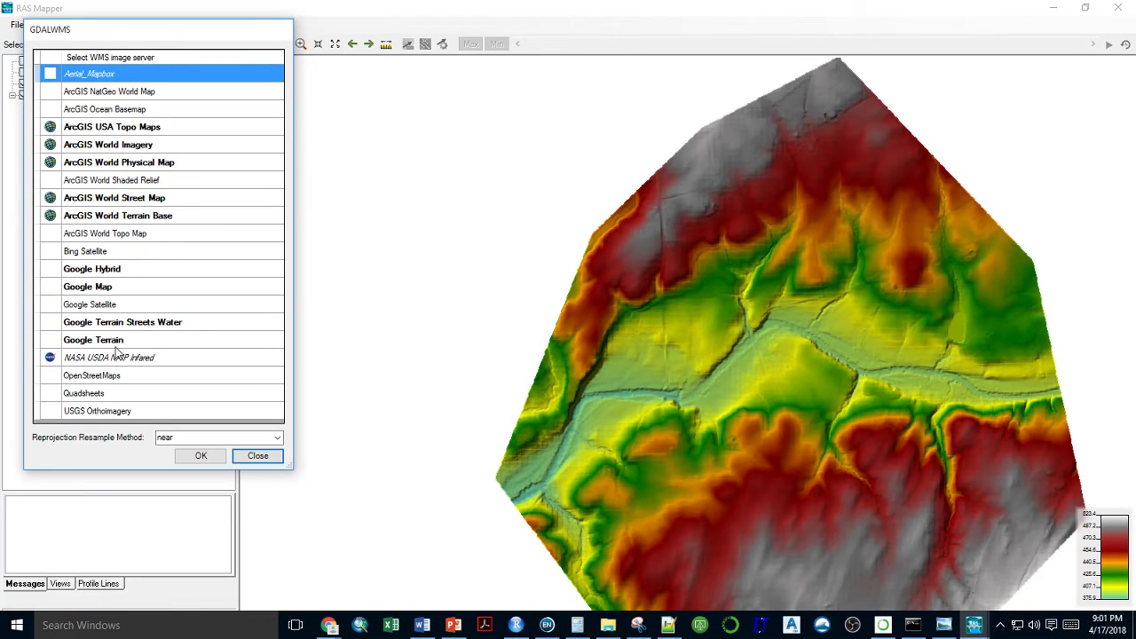
pyautogui.click(73, 306)
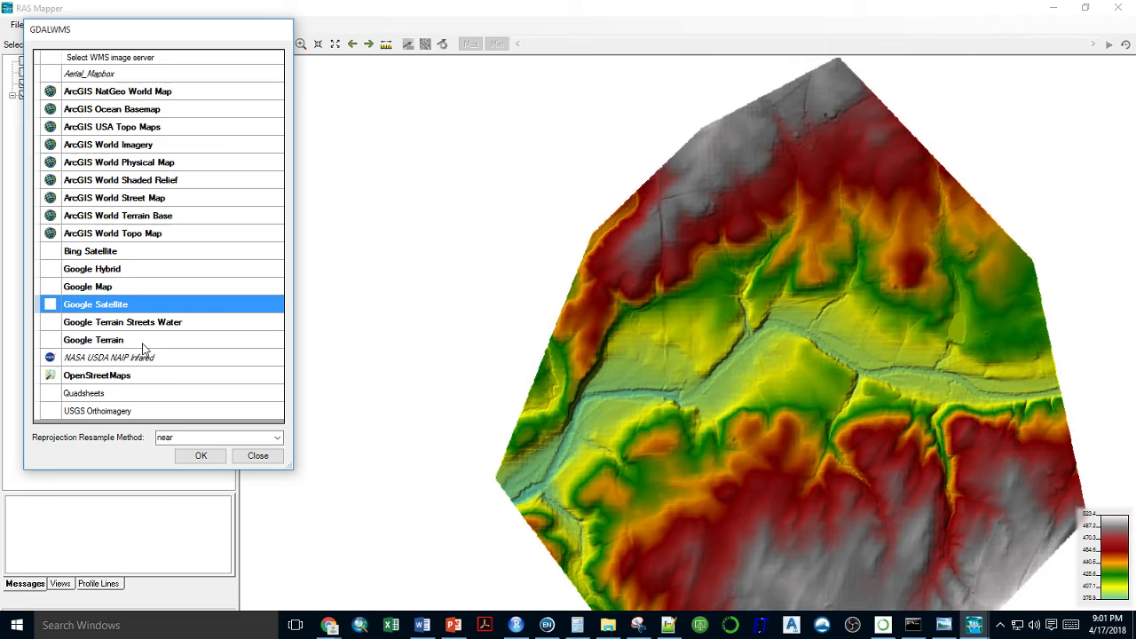
pyautogui.click(188, 458)
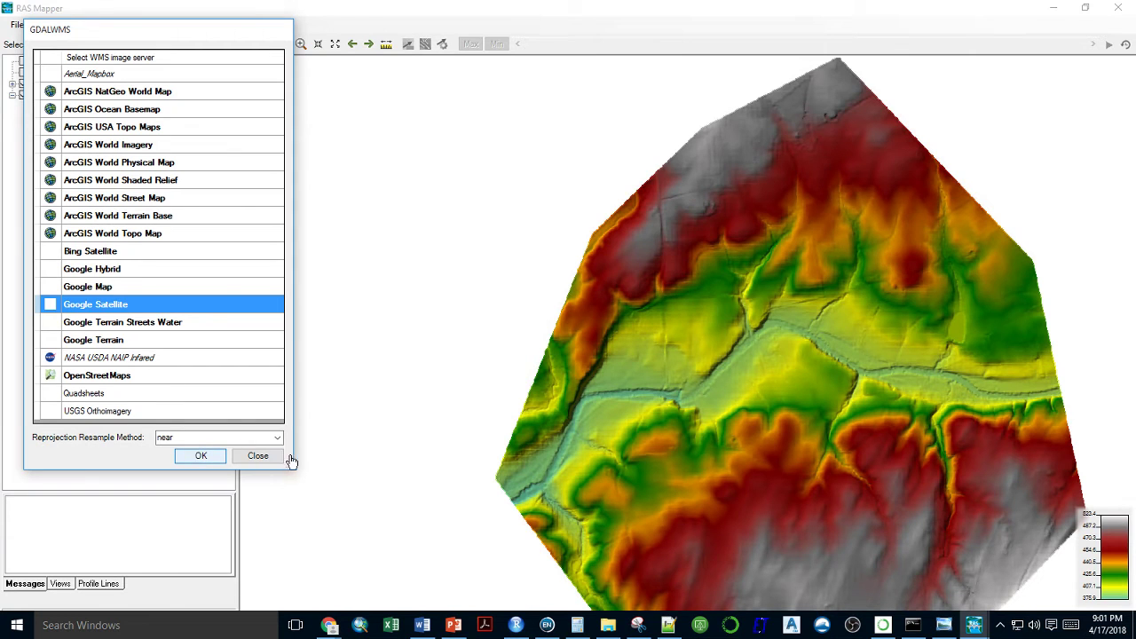
pyautogui.click(266, 457)
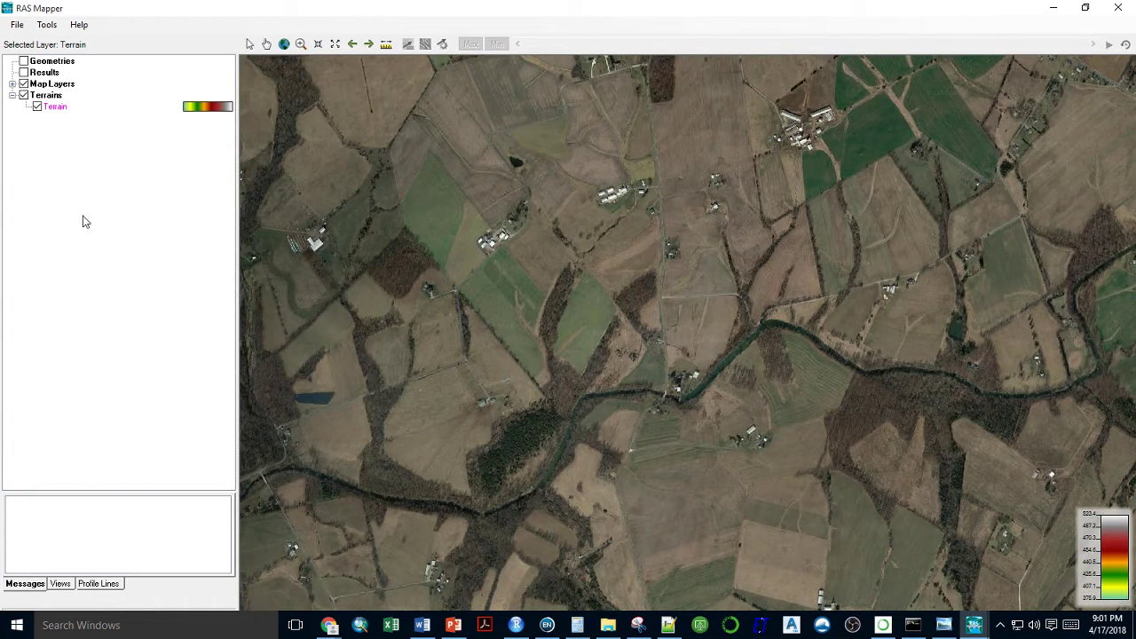
pyautogui.rightClick(50, 85)
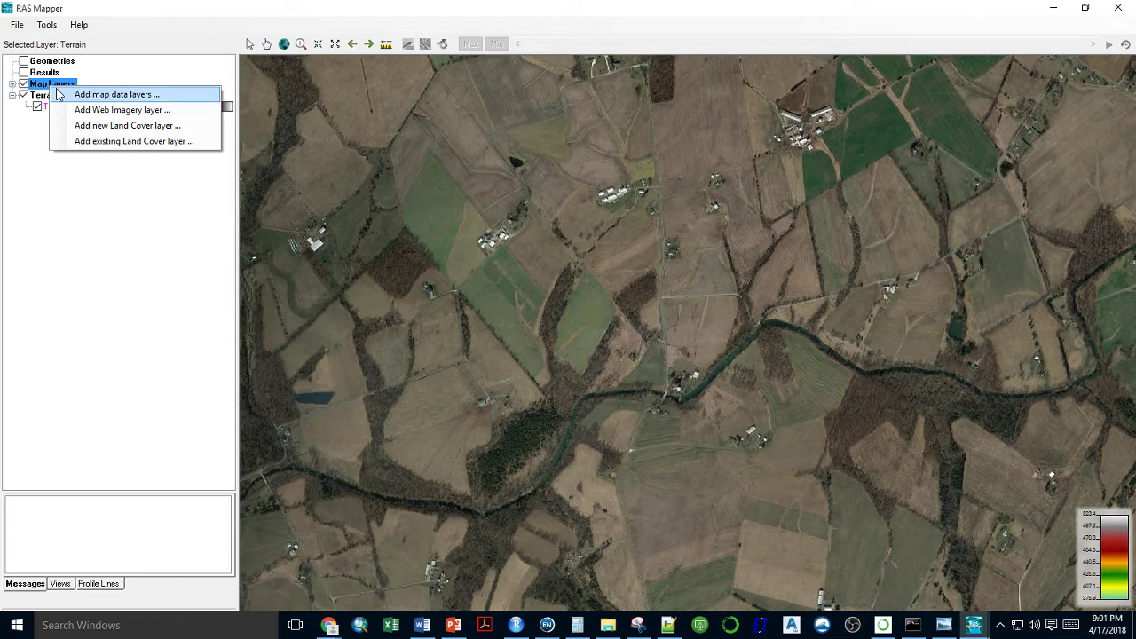
pyautogui.click(13, 85)
pyautogui.click(55, 95)
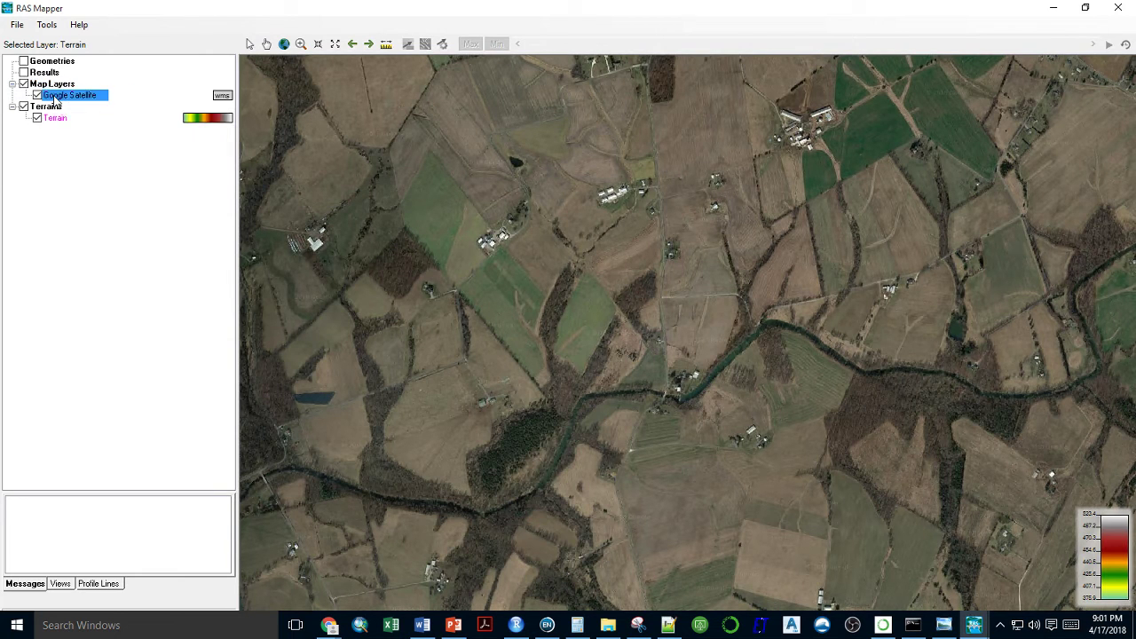
# Make the Google Satellite layer partly transparent.
pyautogui.rightClick(55, 97)
pyautogui.click(116, 103)
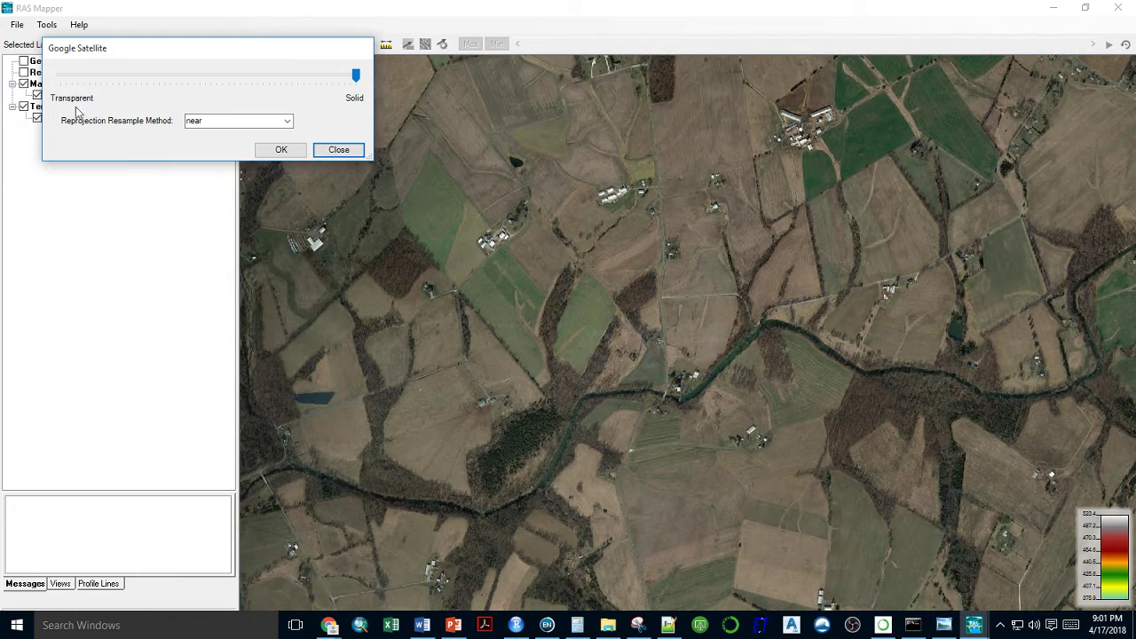
pyautogui.moveTo(356, 76); pyautogui.dragTo(210, 86)
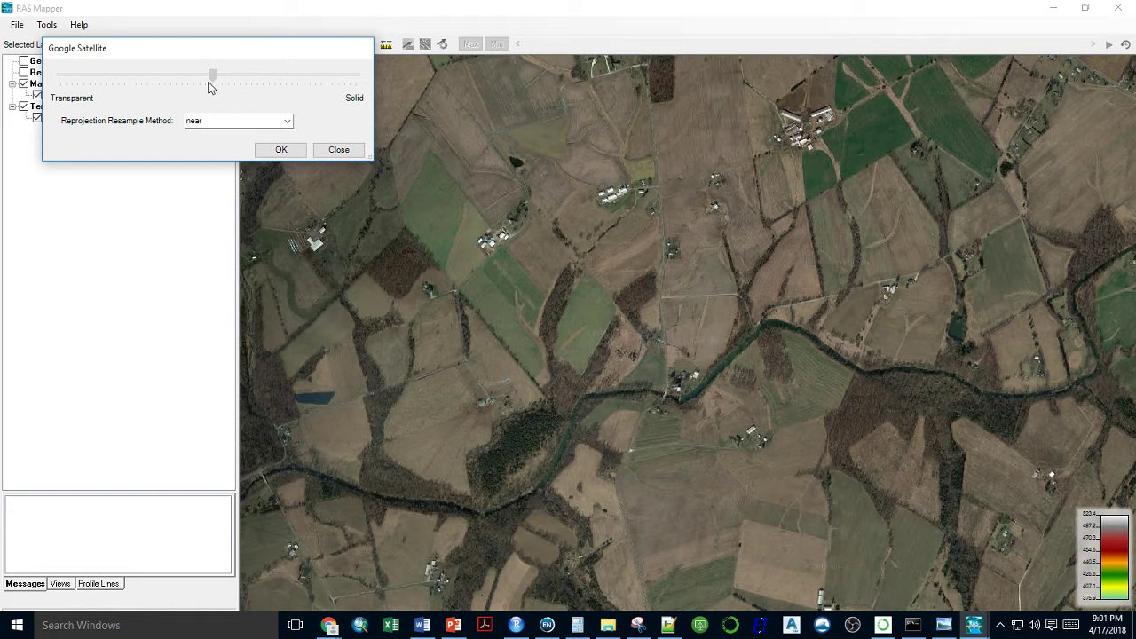
pyautogui.click(280, 149)
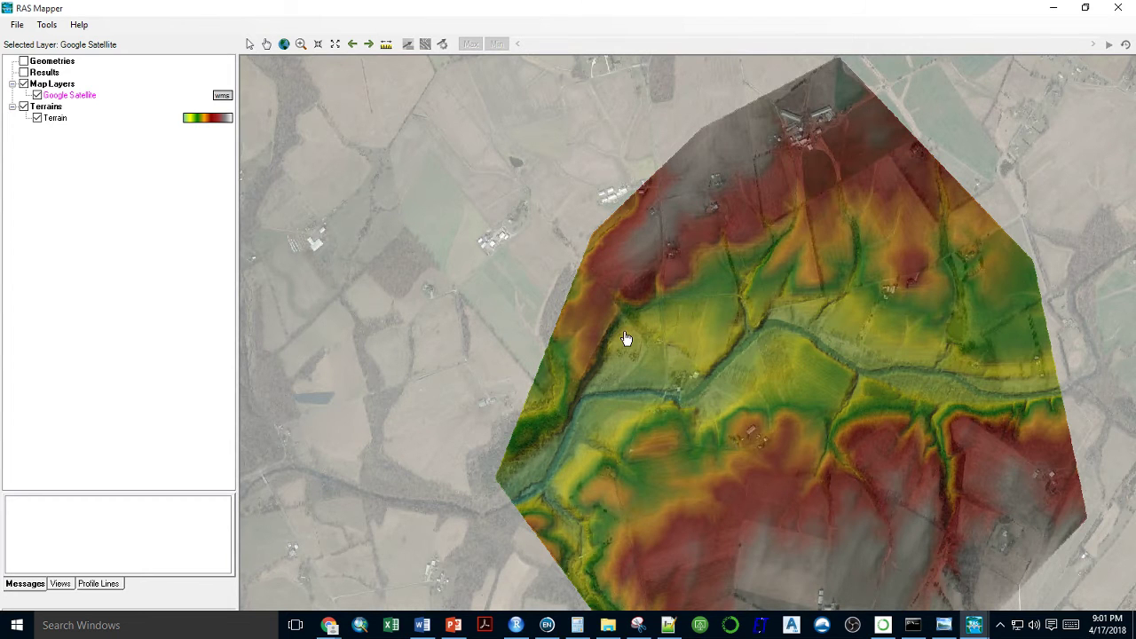
# Centre the map on the terrain and select the Terrain layer to show its legend.
pyautogui.scroll(2, 631, 348)
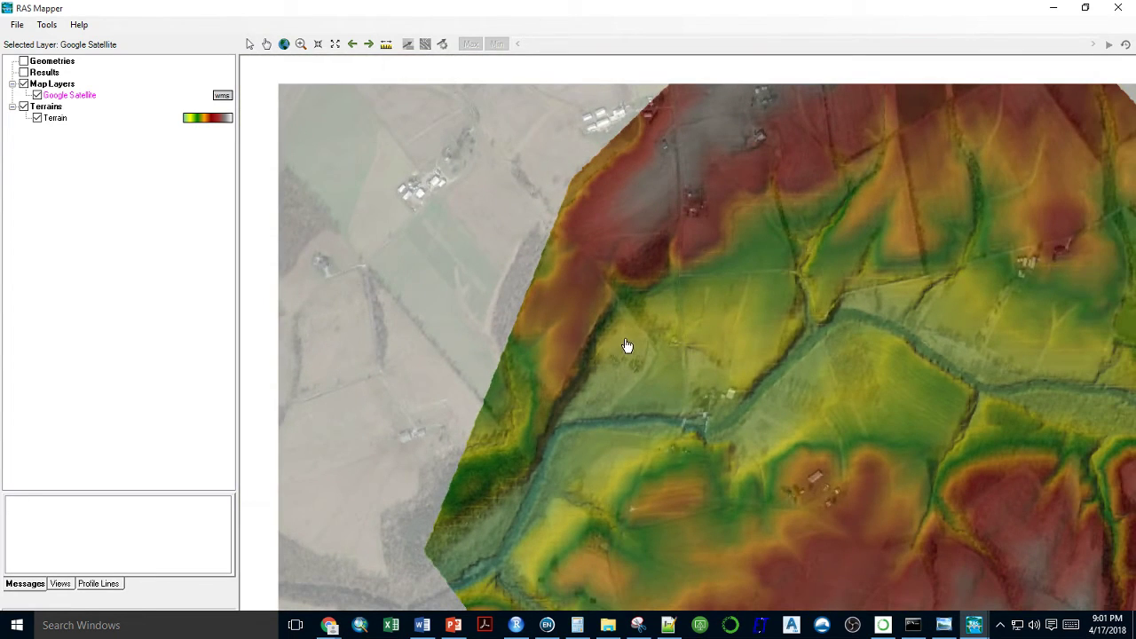
pyautogui.rightClick(46, 118)
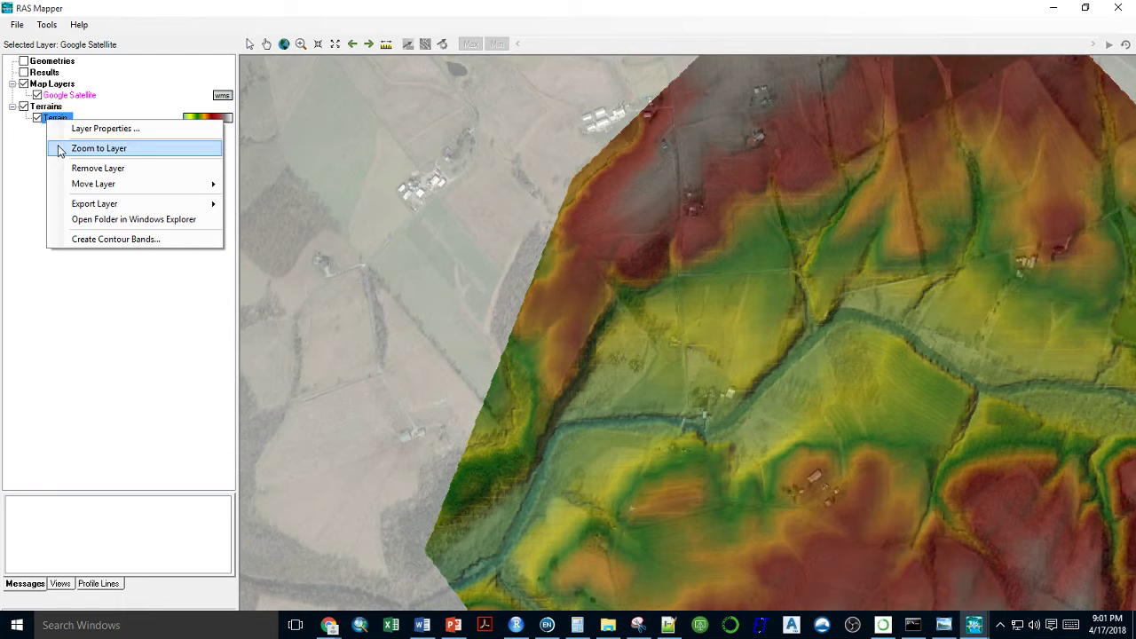
pyautogui.press('Escape')
pyautogui.scroll(-2, 381, 230)
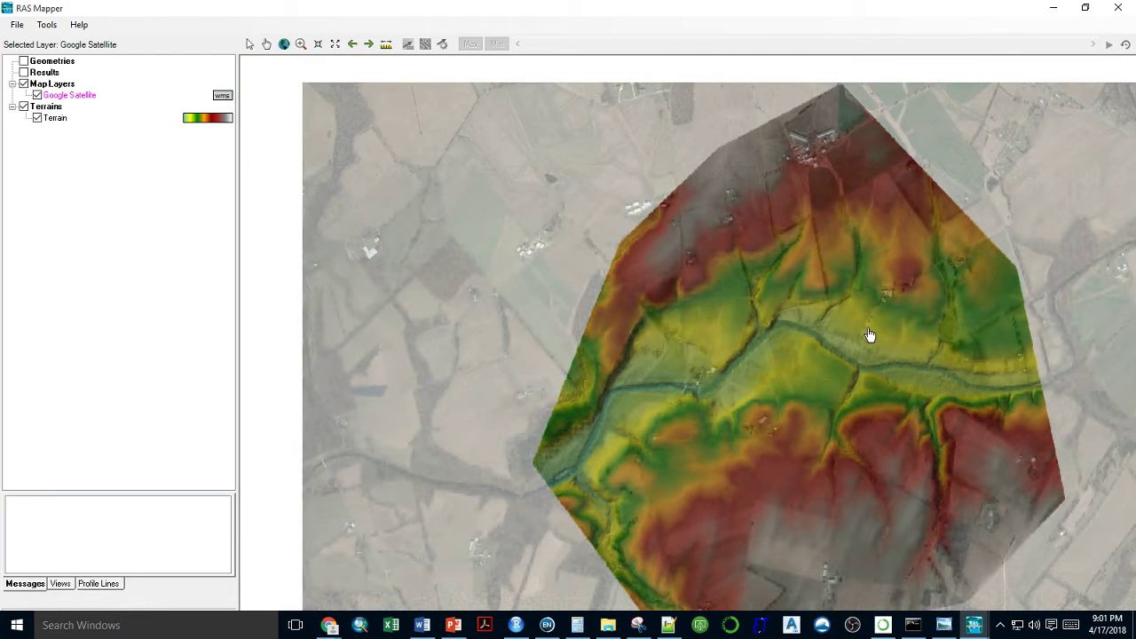
pyautogui.scroll(-3, 863, 359)
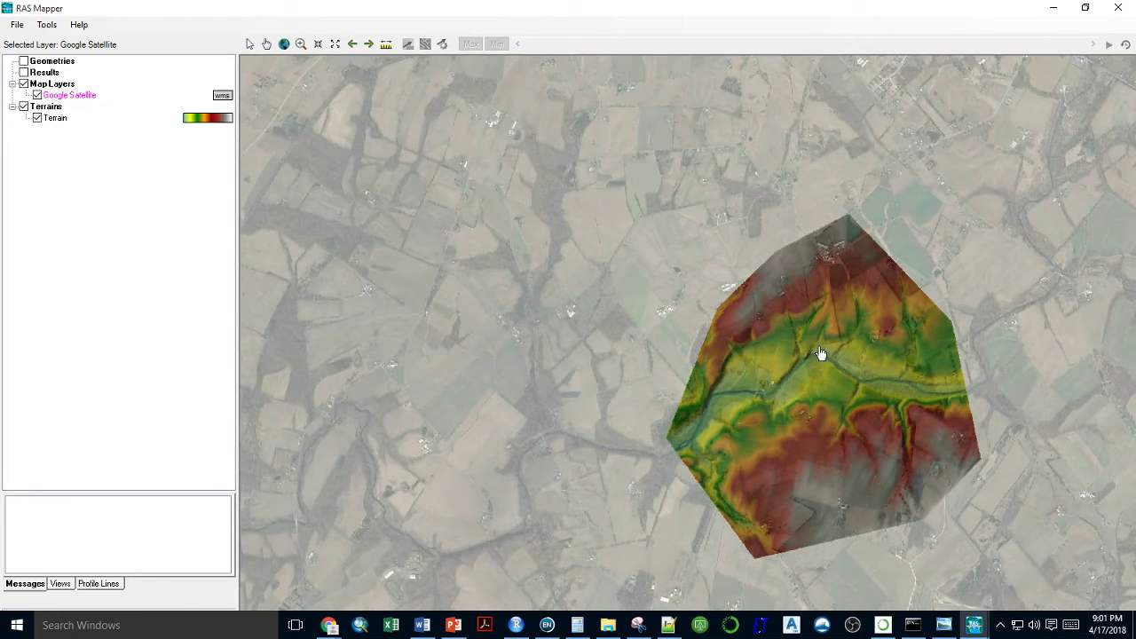
pyautogui.moveTo(736, 325); pyautogui.dragTo(533, 247)
pyautogui.click(57, 118)
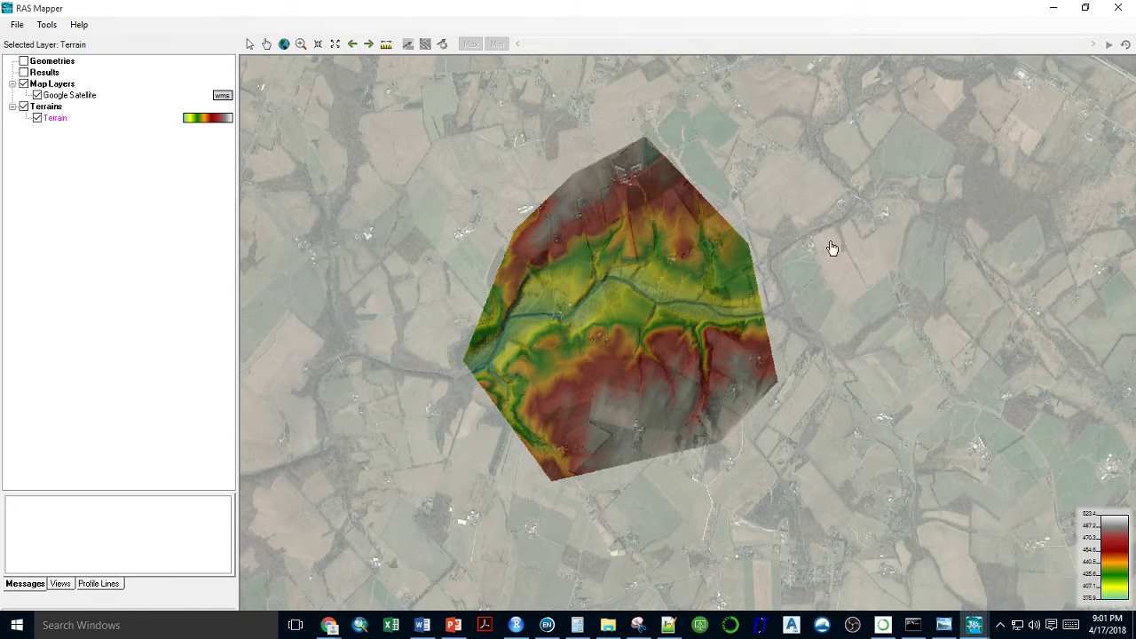
# Close RAS Mapper, open the Geometric Data editor full screen, and bring up Background Pictures.
pyautogui.click(1130, 7)
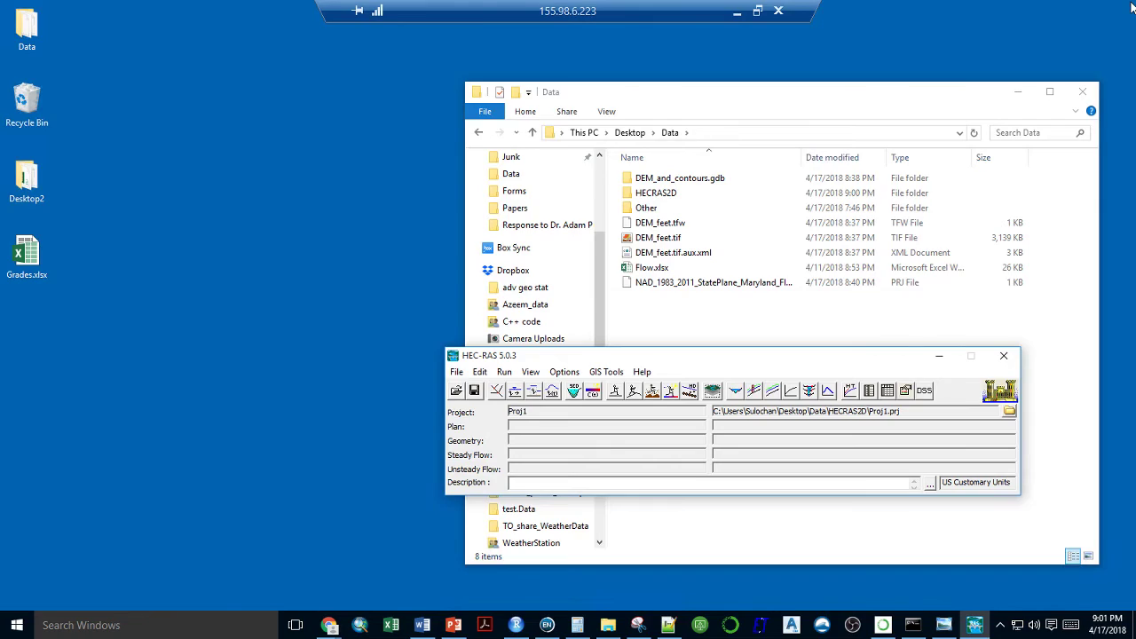
pyautogui.click(501, 396)
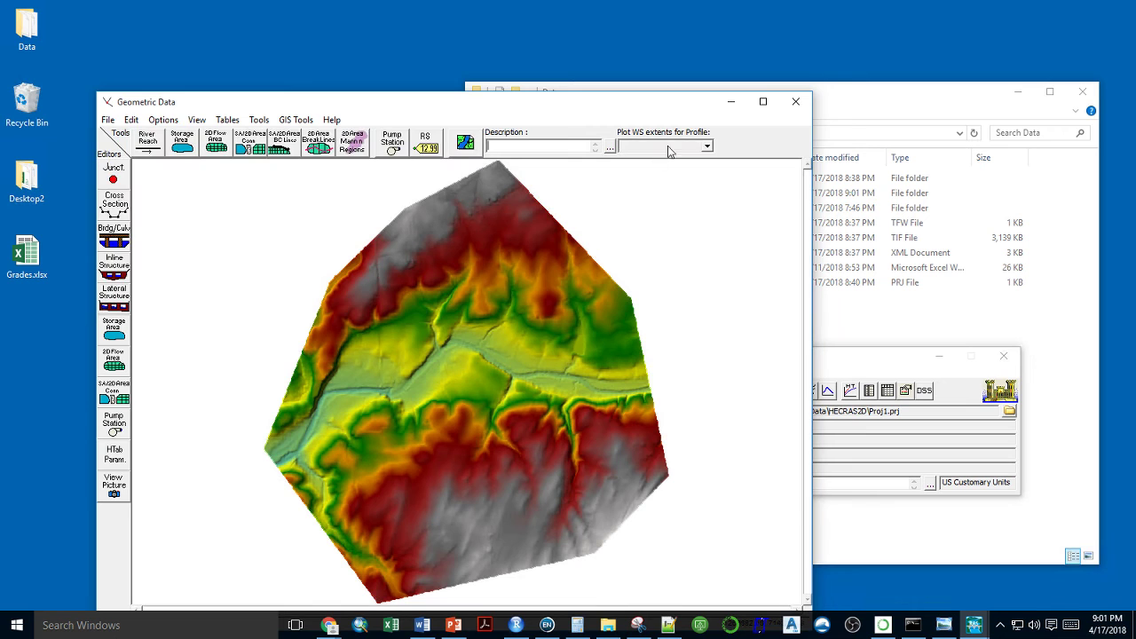
pyautogui.click(763, 102)
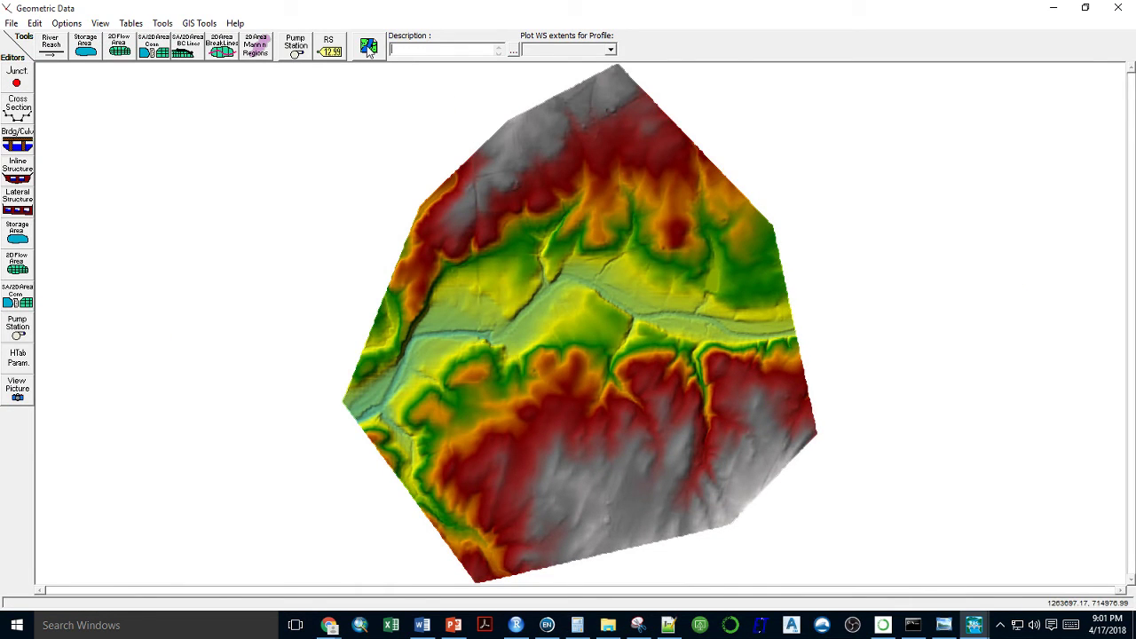
pyautogui.click(370, 50)
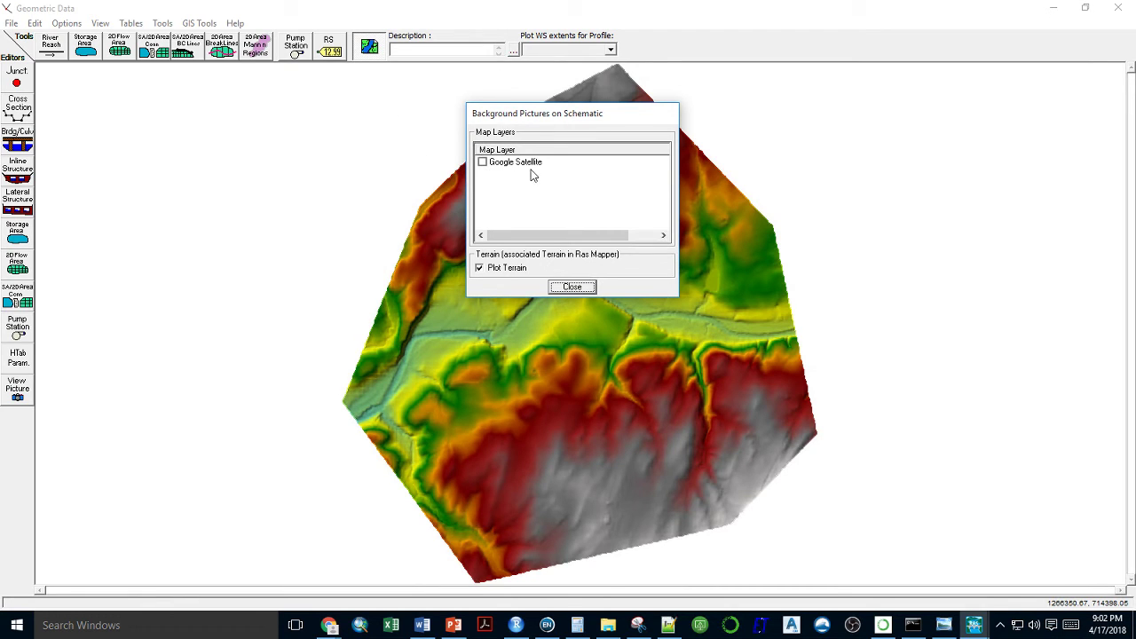
# Turn Google Satellite on, then off again, leaving only the terrain as background.
pyautogui.click(484, 163)
pyautogui.click(572, 287)
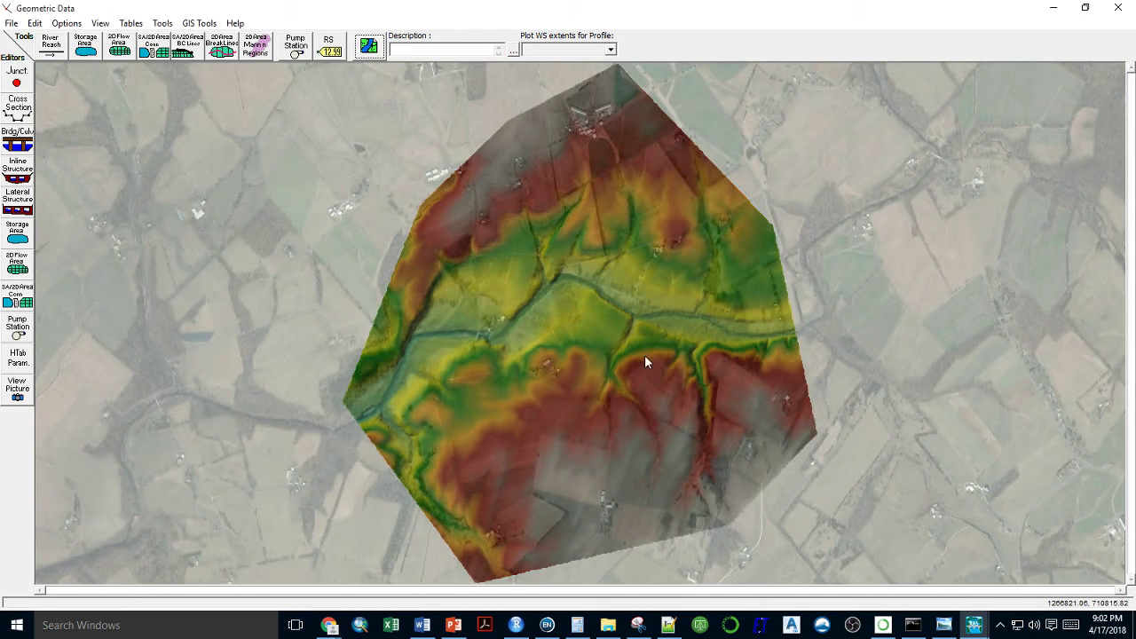
pyautogui.click(369, 48)
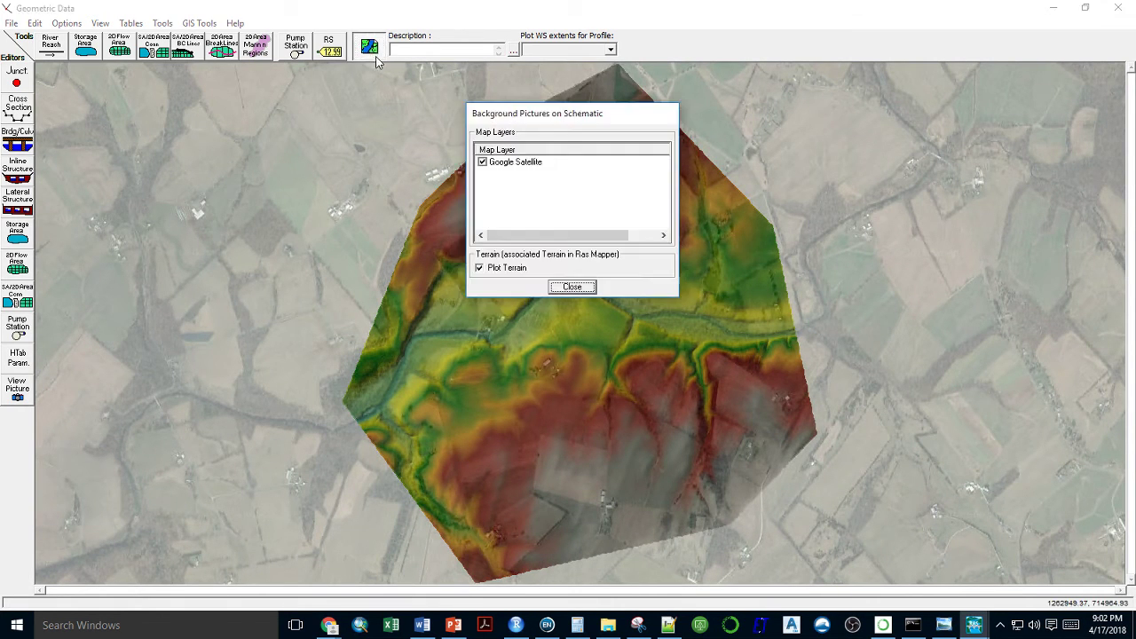
pyautogui.click(482, 162)
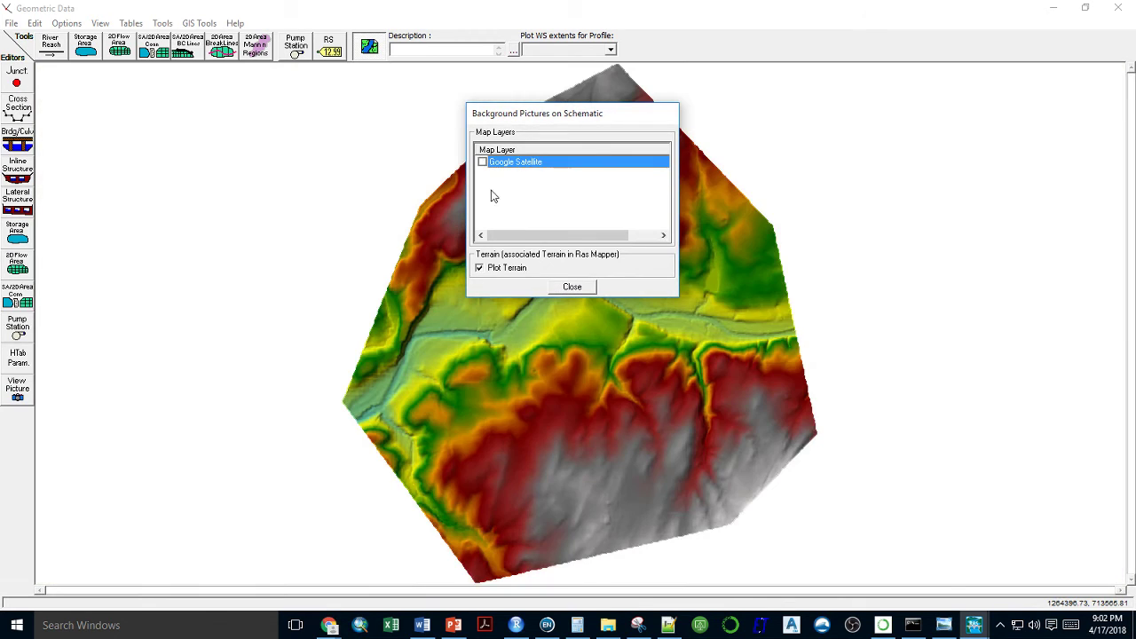
pyautogui.click(572, 287)
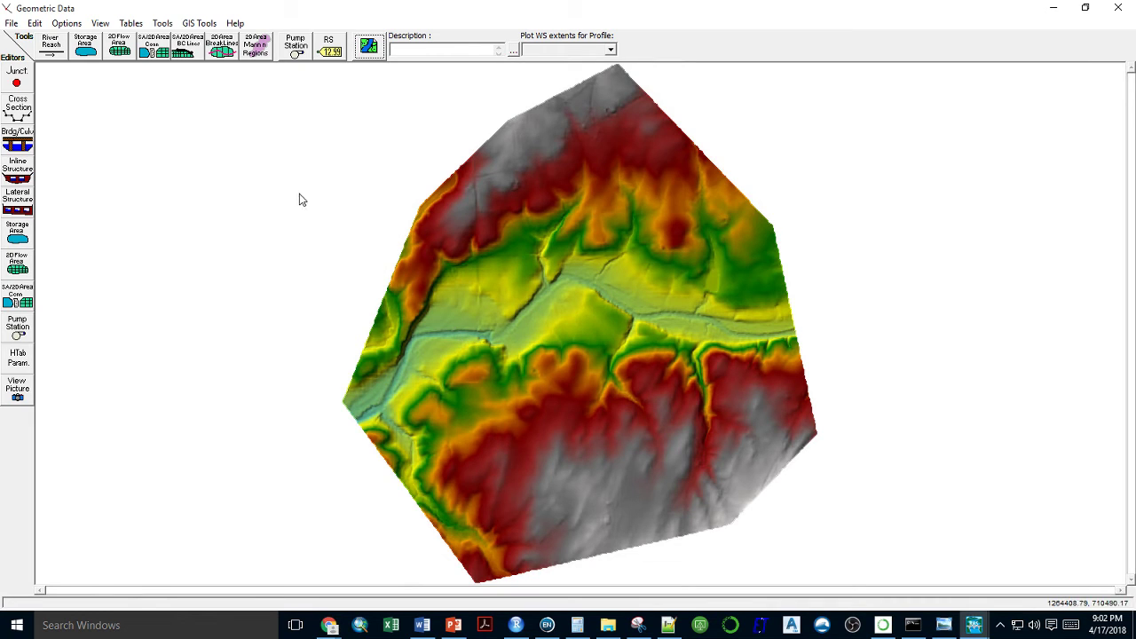
# Start a 2D flow area boundary at the valley's east end and trace the northern edge west.
pyautogui.click(121, 52)
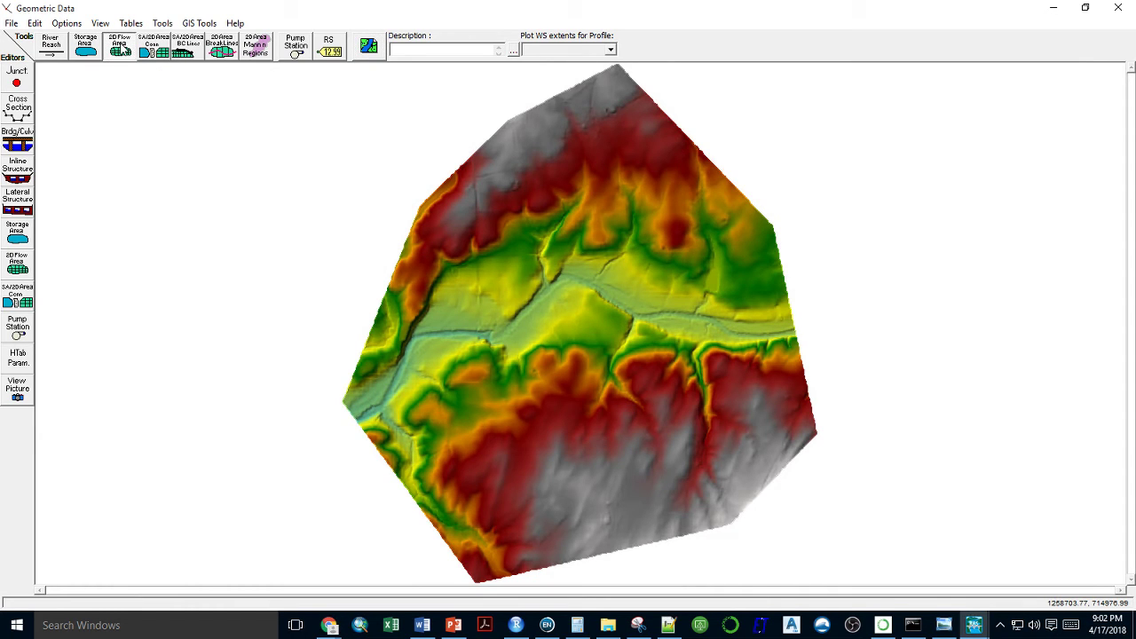
pyautogui.click(780, 304)
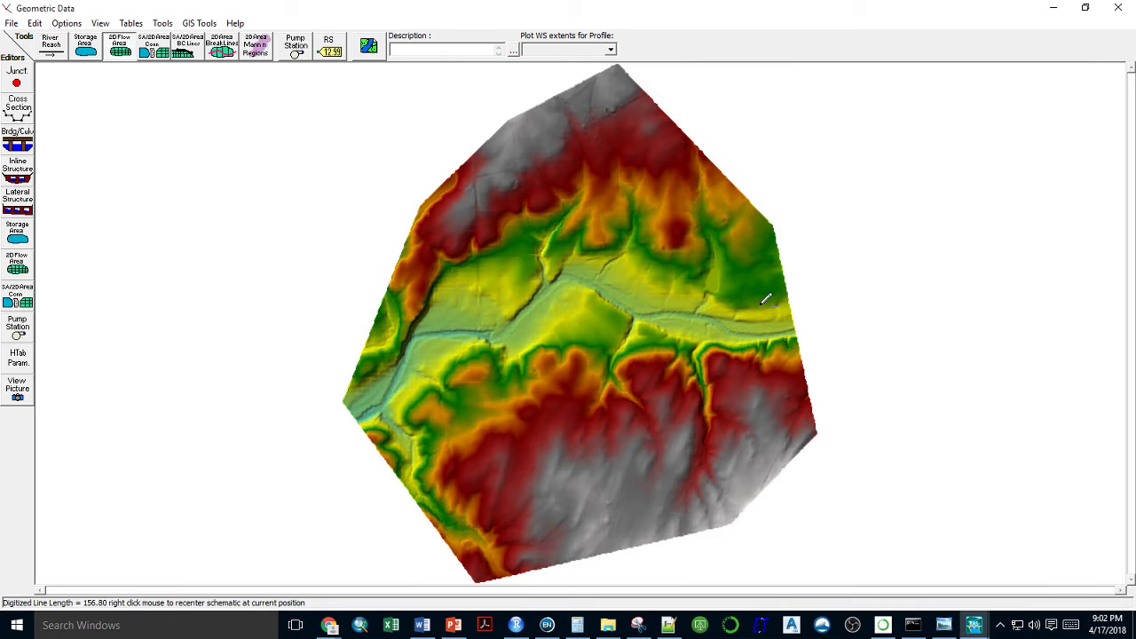
pyautogui.click(734, 303)
pyautogui.click(695, 253)
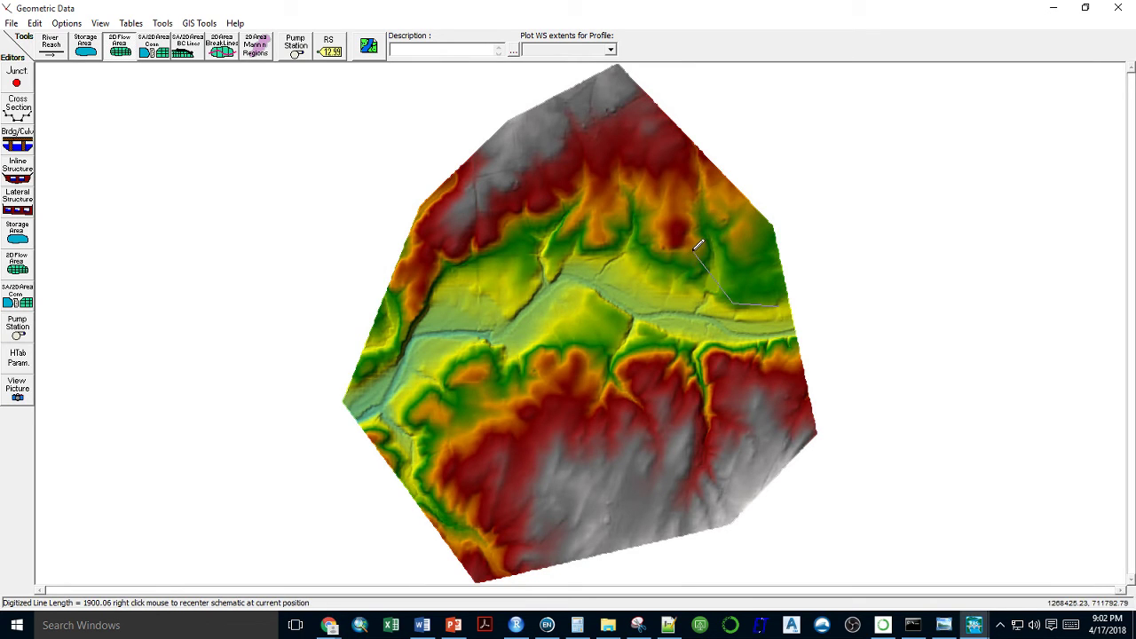
pyautogui.click(629, 204)
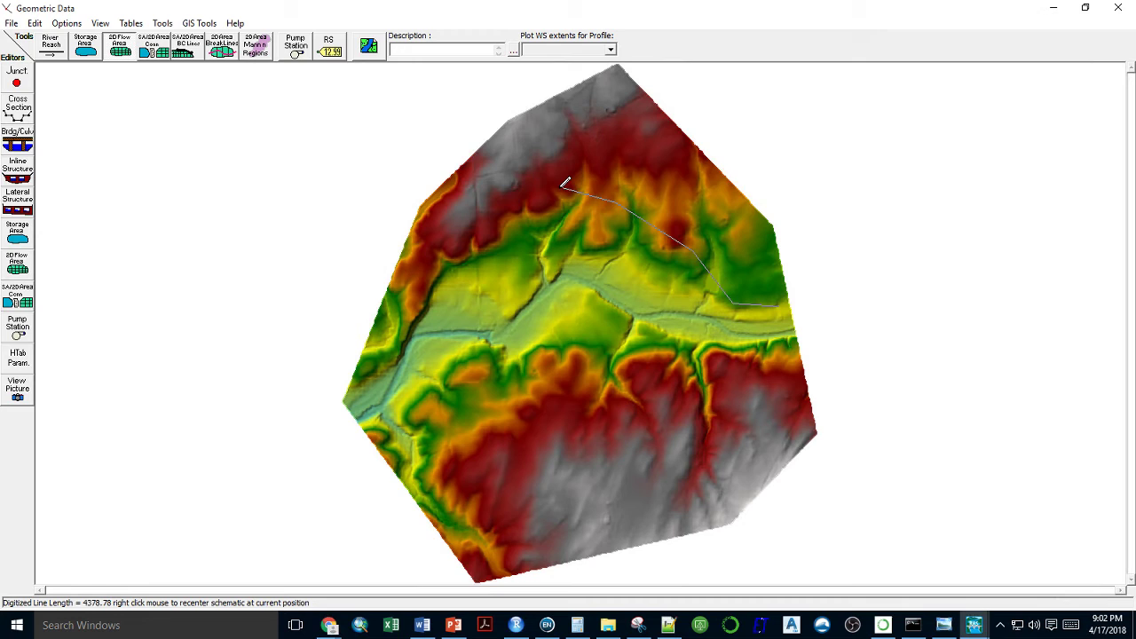
pyautogui.click(556, 189)
pyautogui.click(487, 205)
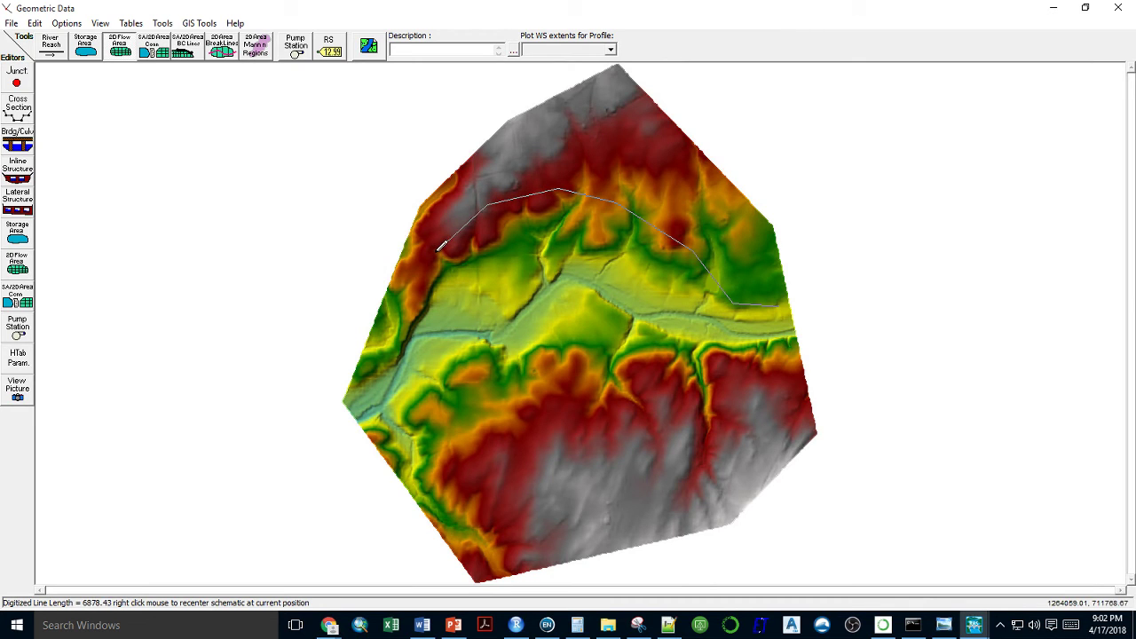
pyautogui.click(435, 254)
pyautogui.click(399, 342)
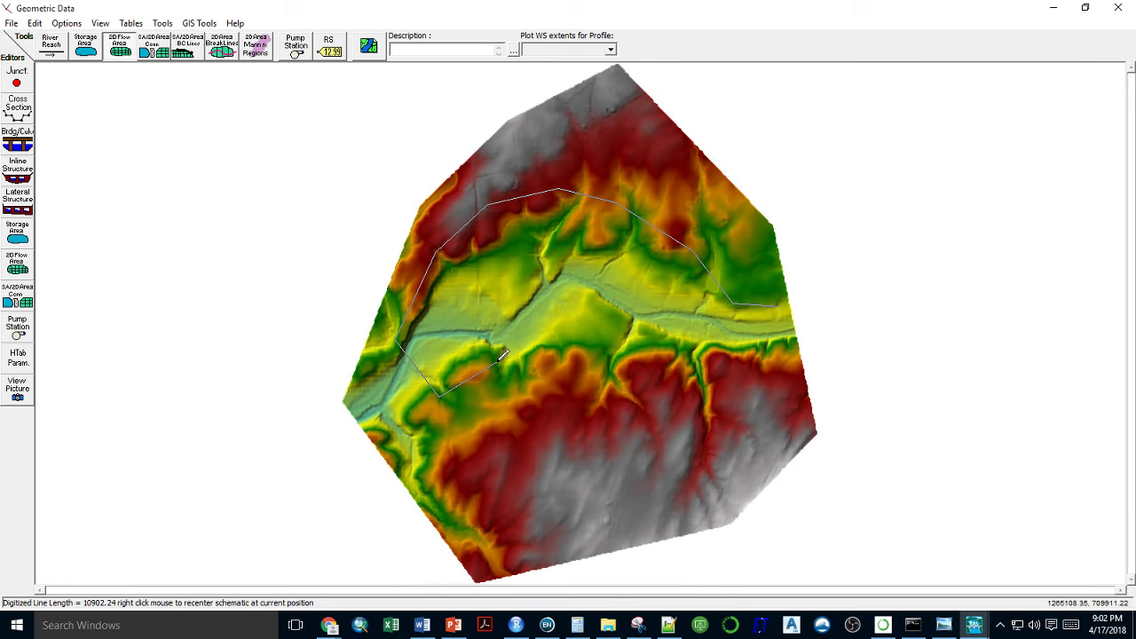
# Trace the southern valley edge back east, close the polygon, and name it 2DFlowArea.
pyautogui.click(496, 362)
pyautogui.click(522, 366)
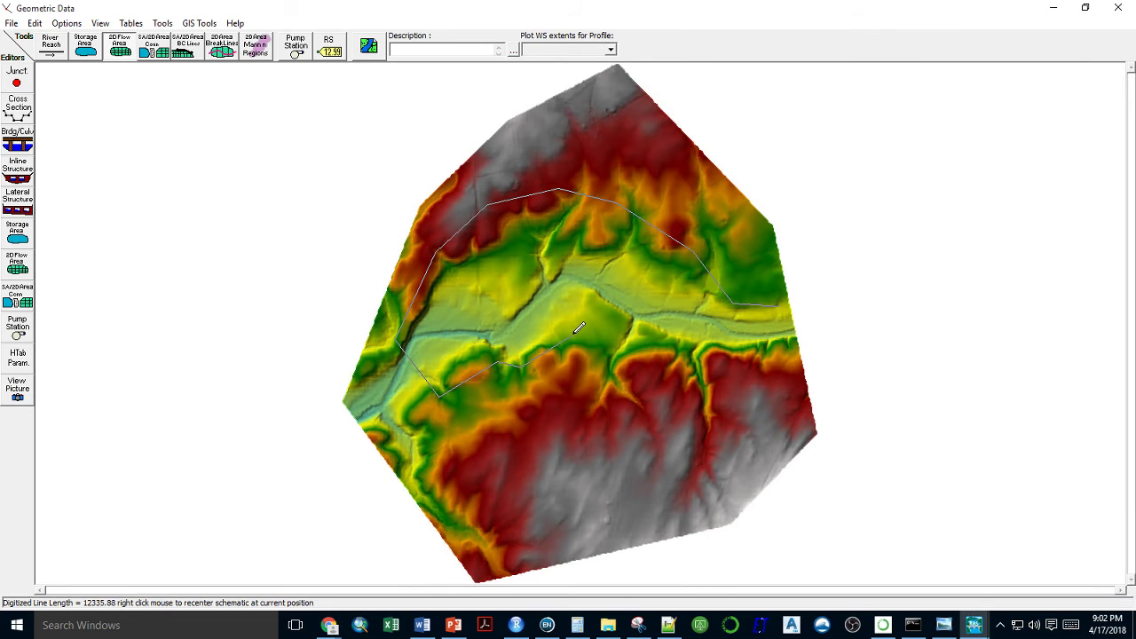
pyautogui.click(573, 338)
pyautogui.click(710, 366)
pyautogui.click(764, 358)
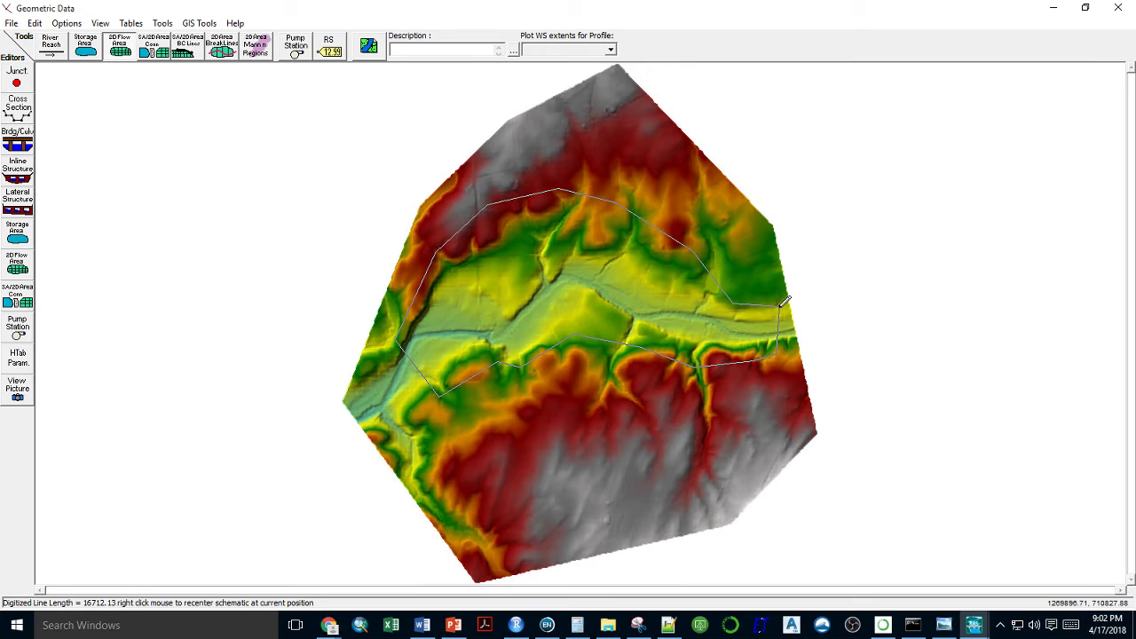
pyautogui.doubleClick(780, 310)
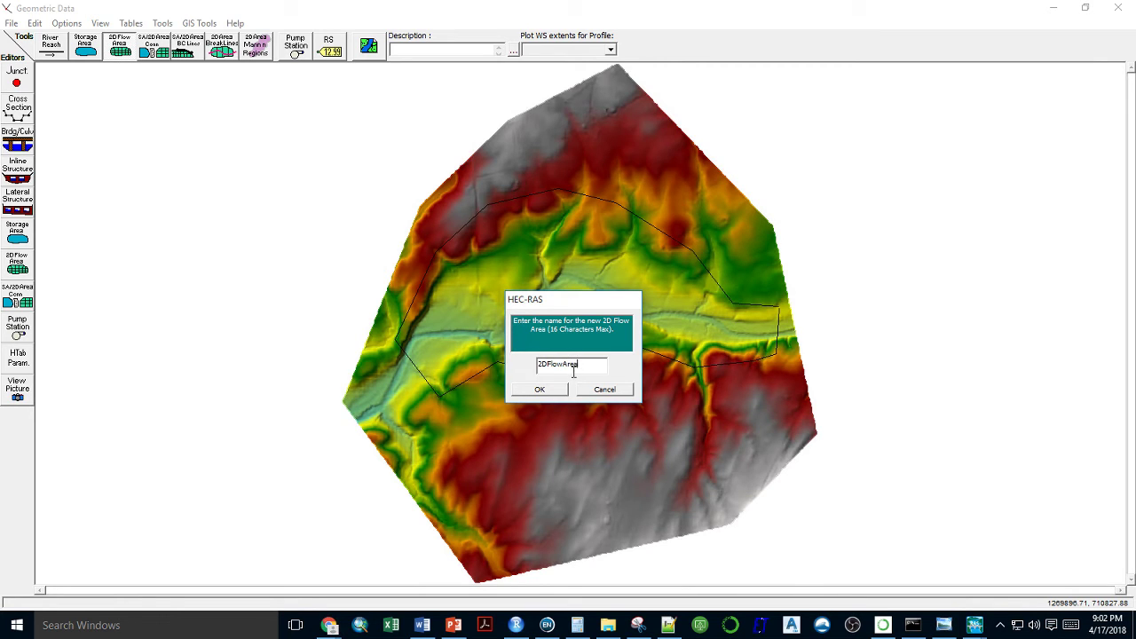
pyautogui.write('2DFlowArea')
pyautogui.click(545, 389)
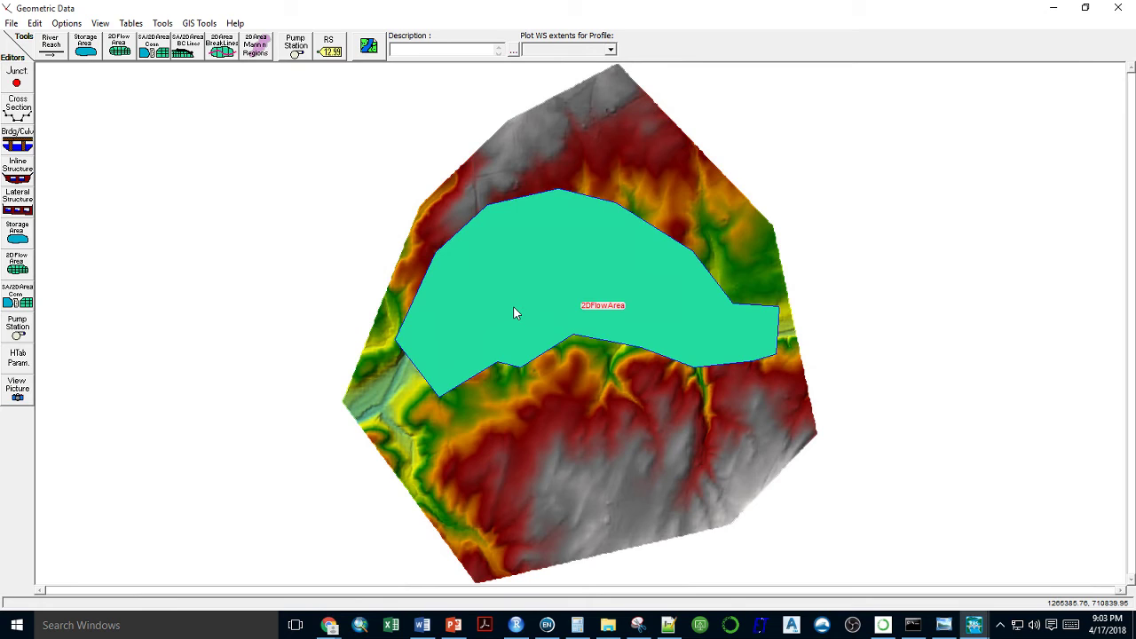
# Generate computation points at DX 25 and DY 25 for 2DFlowArea and compute the mesh.
pyautogui.rightClick(554, 256)
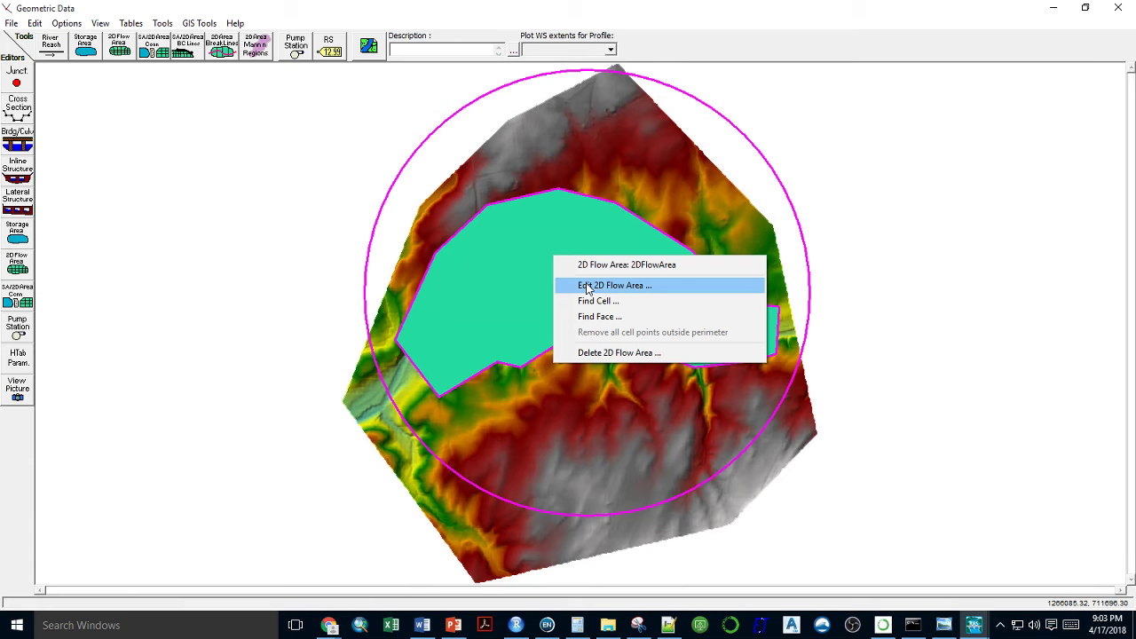
pyautogui.click(586, 285)
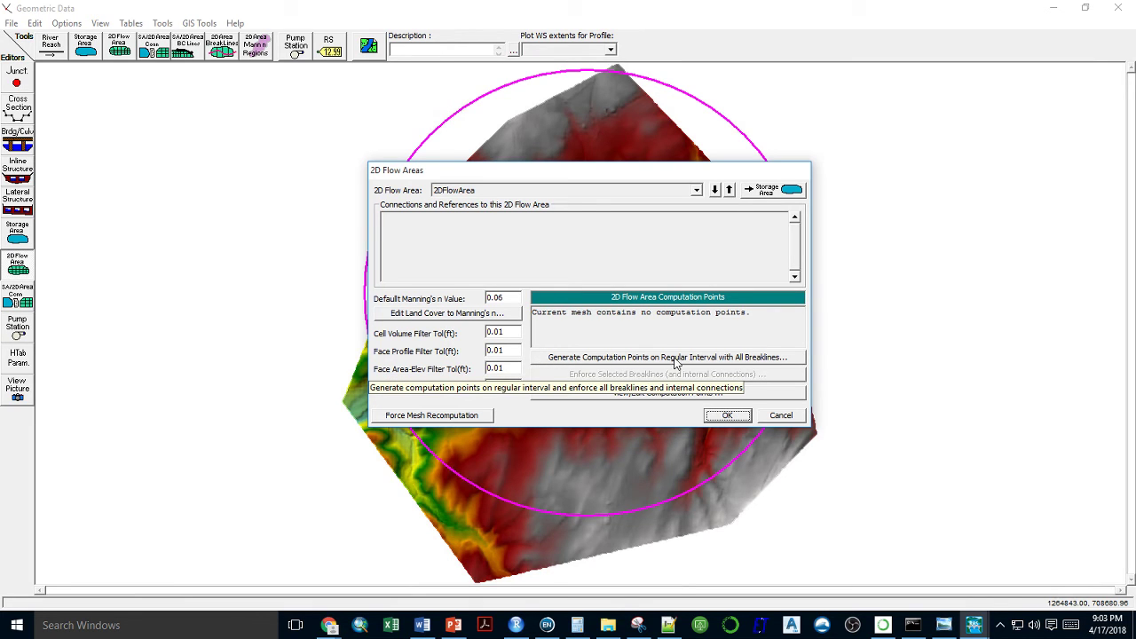
pyautogui.click(761, 360)
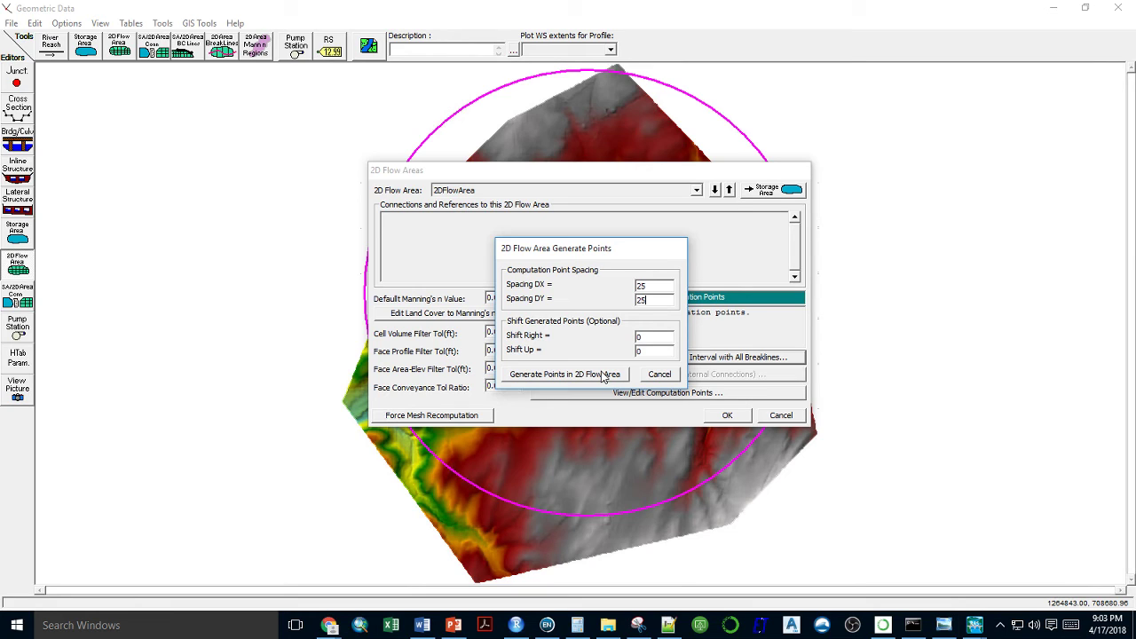
pyautogui.click(604, 374)
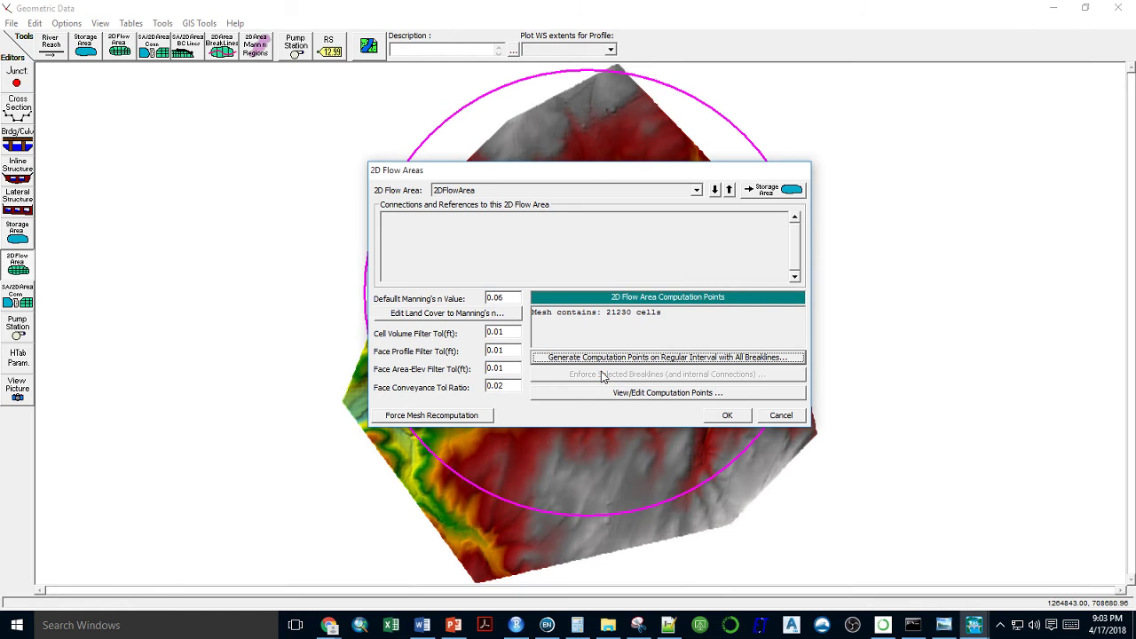
pyautogui.click(726, 417)
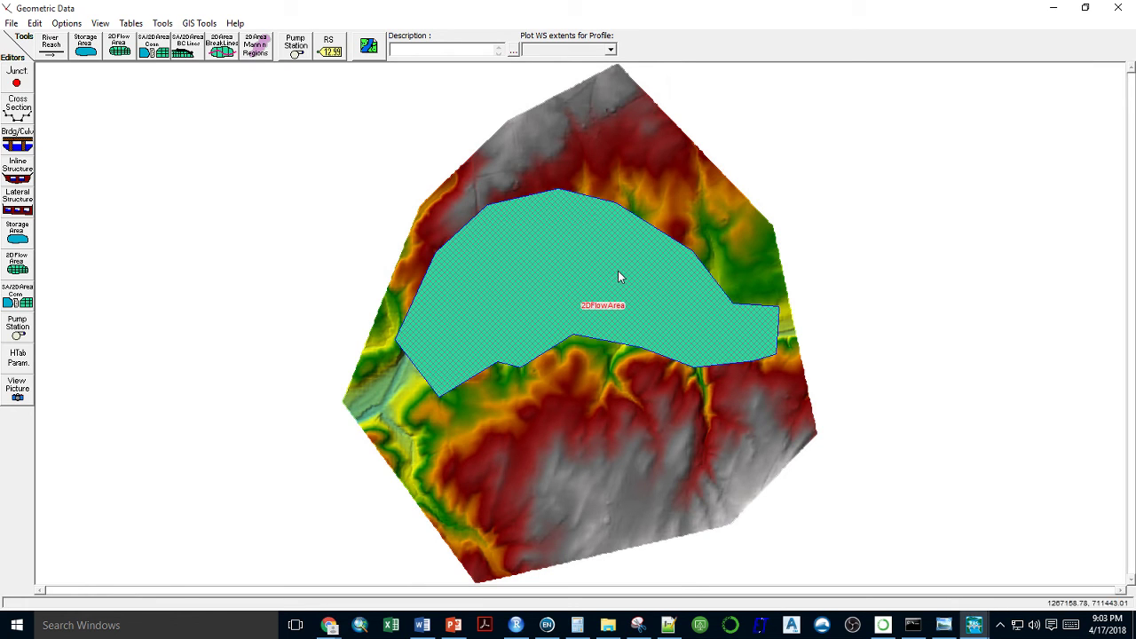
# Zoom into the mesh on the flow area's right side, then return to the full extent.
pyautogui.rightClick(530, 216)
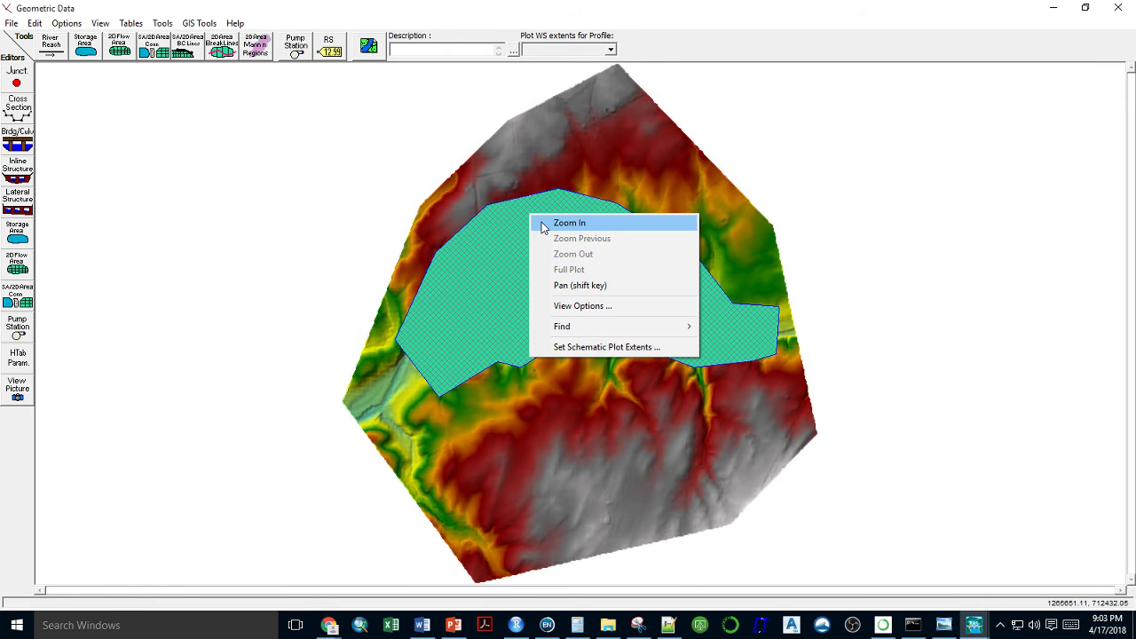
pyautogui.click(544, 228)
pyautogui.moveTo(648, 263); pyautogui.dragTo(722, 356)
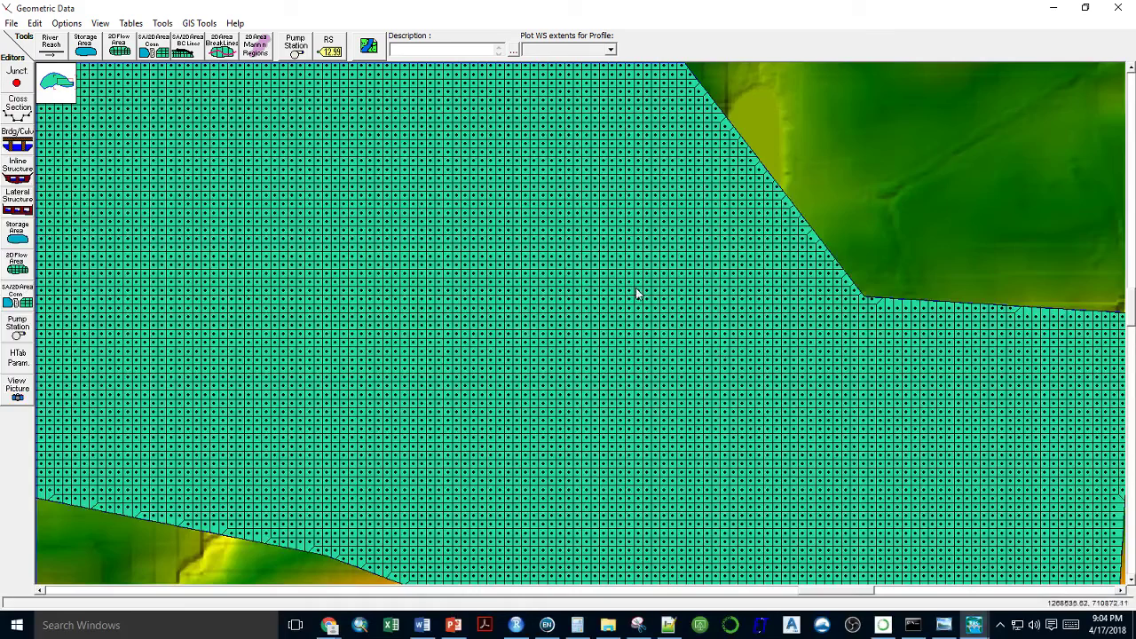
pyautogui.rightClick(551, 319)
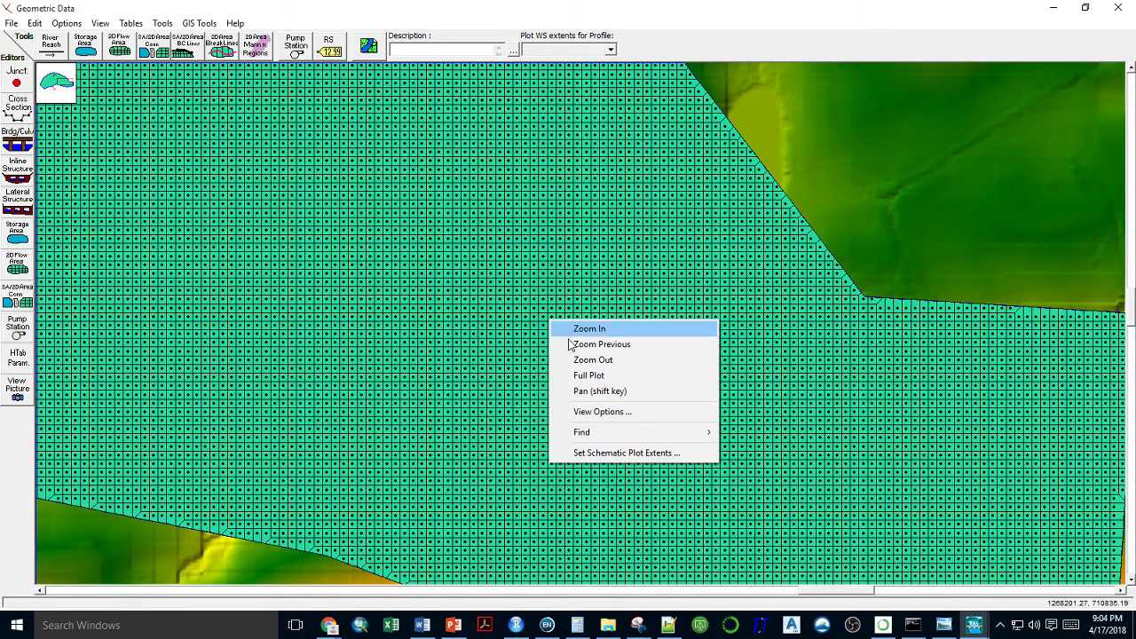
pyautogui.click(585, 379)
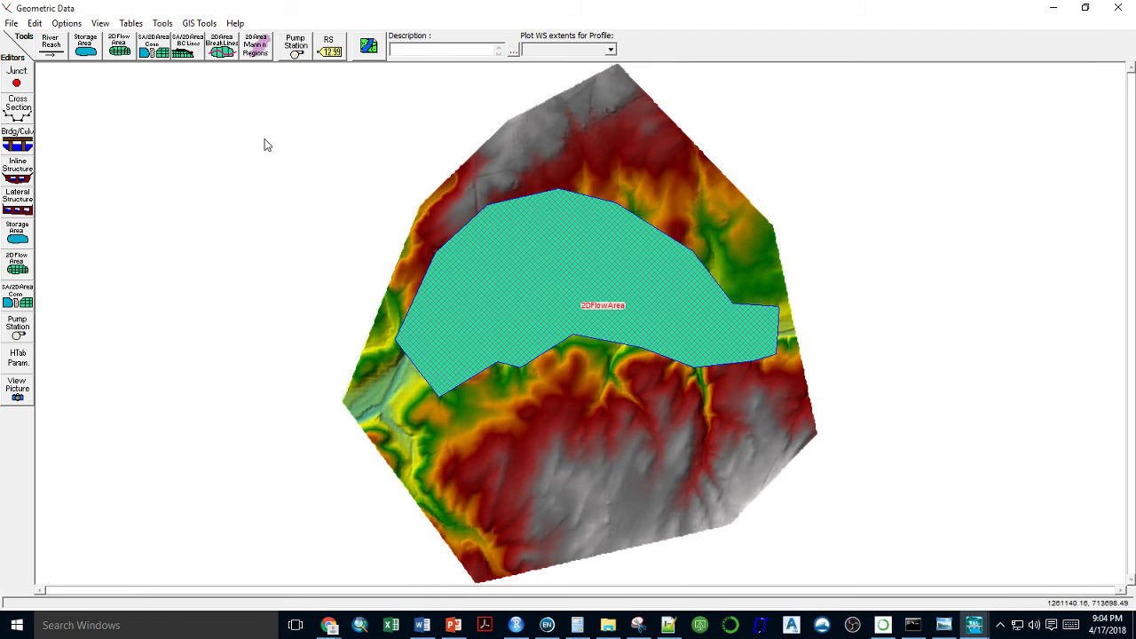
# Draw a boundary condition line across the flow area's east edge named UpstreamBC.
pyautogui.click(192, 51)
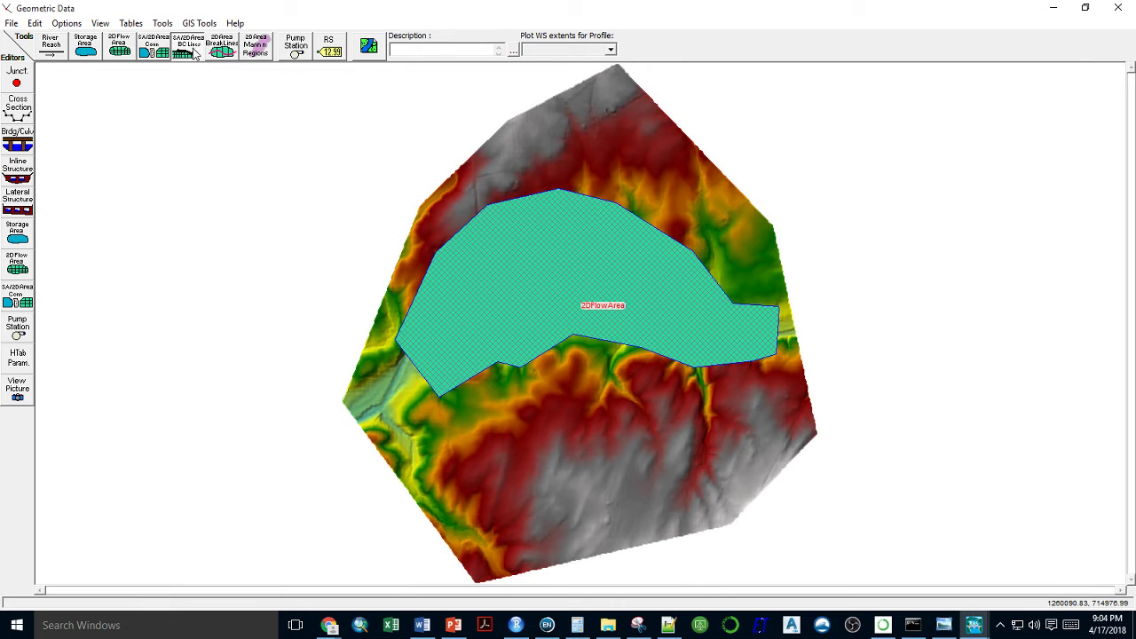
pyautogui.click(786, 309)
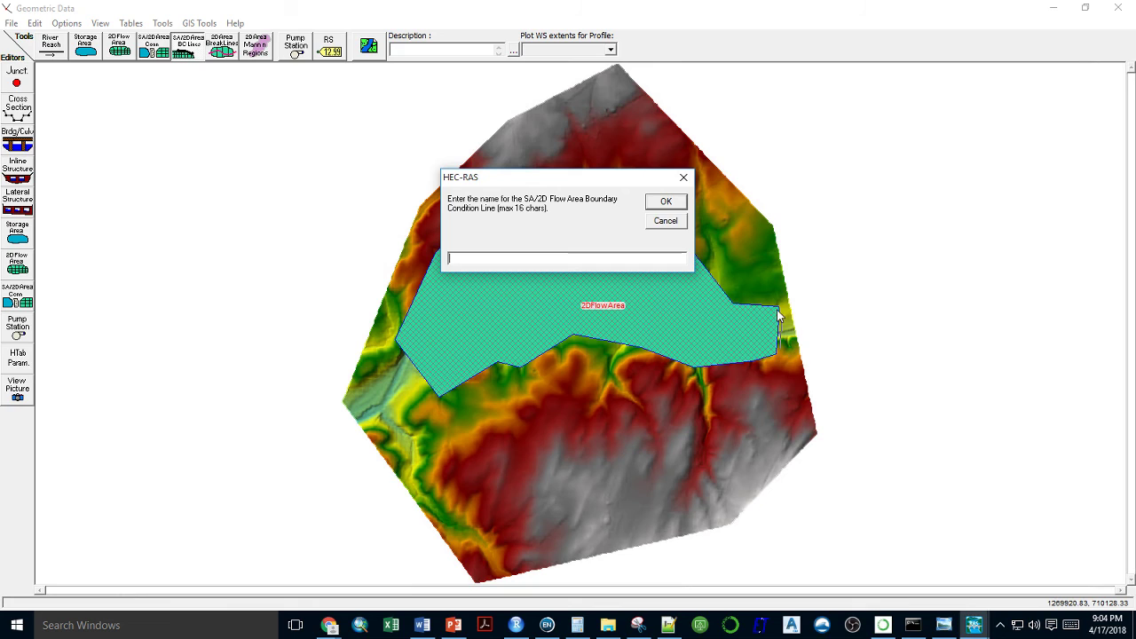
pyautogui.write('UpstreamBC')
pyautogui.click(665, 204)
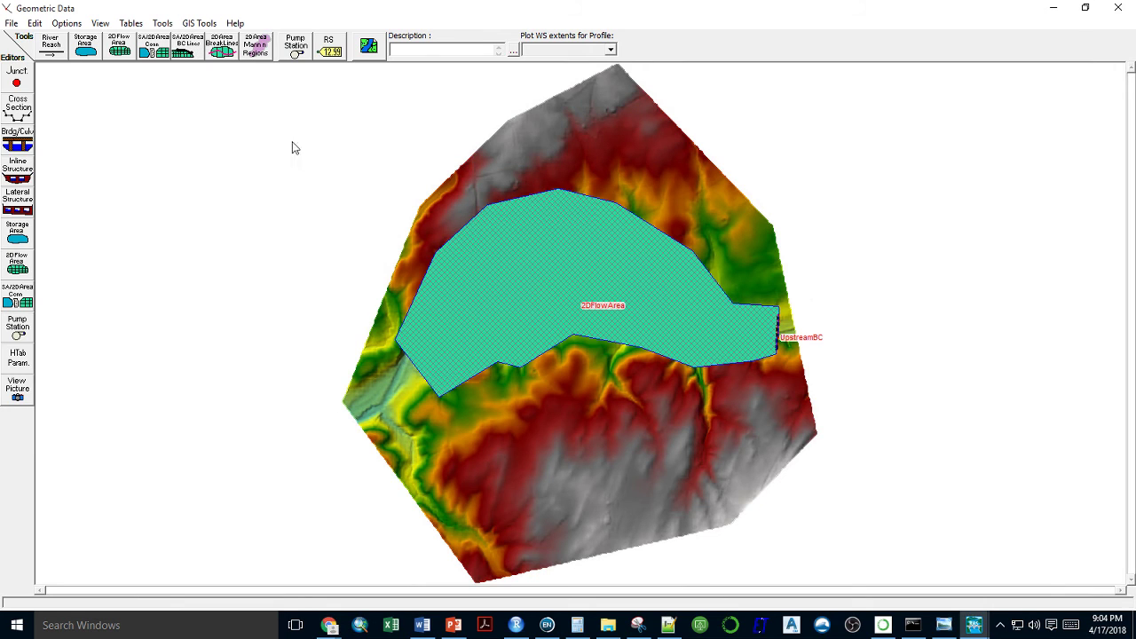
# Draw a boundary condition line at the flow area's southwest edge named DownstreamBC.
pyautogui.click(188, 46)
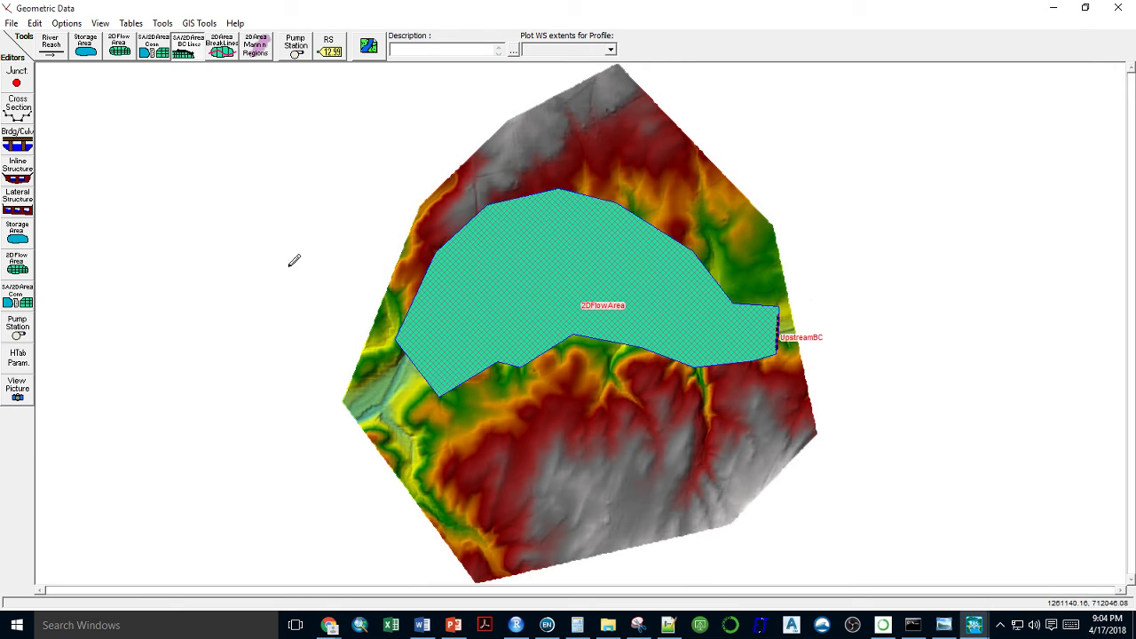
pyautogui.click(395, 348)
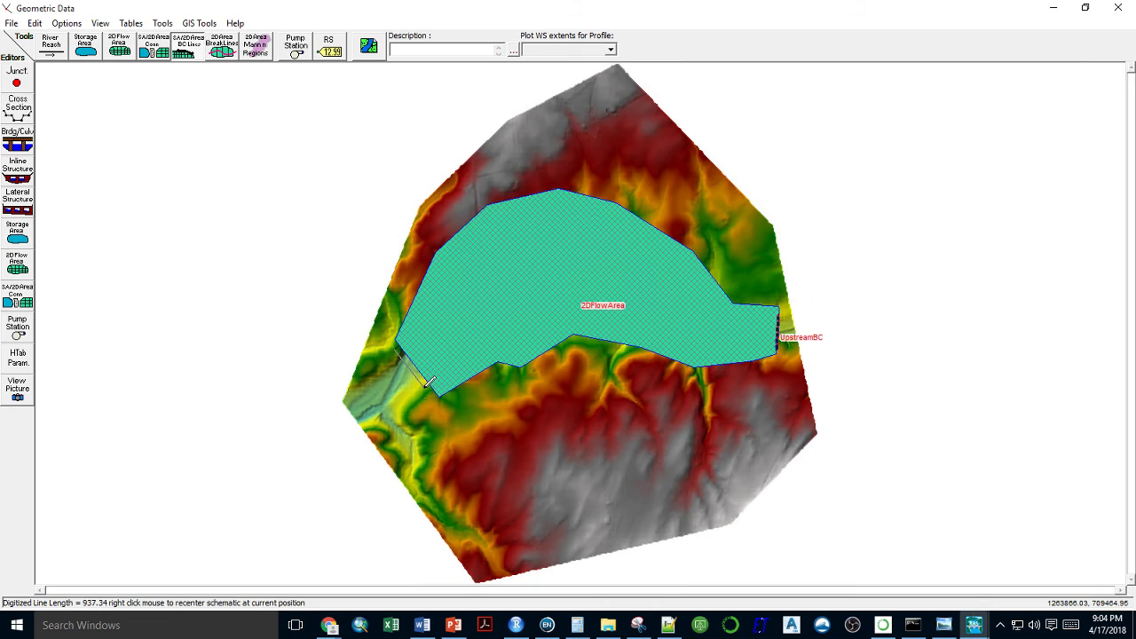
pyautogui.doubleClick(427, 385)
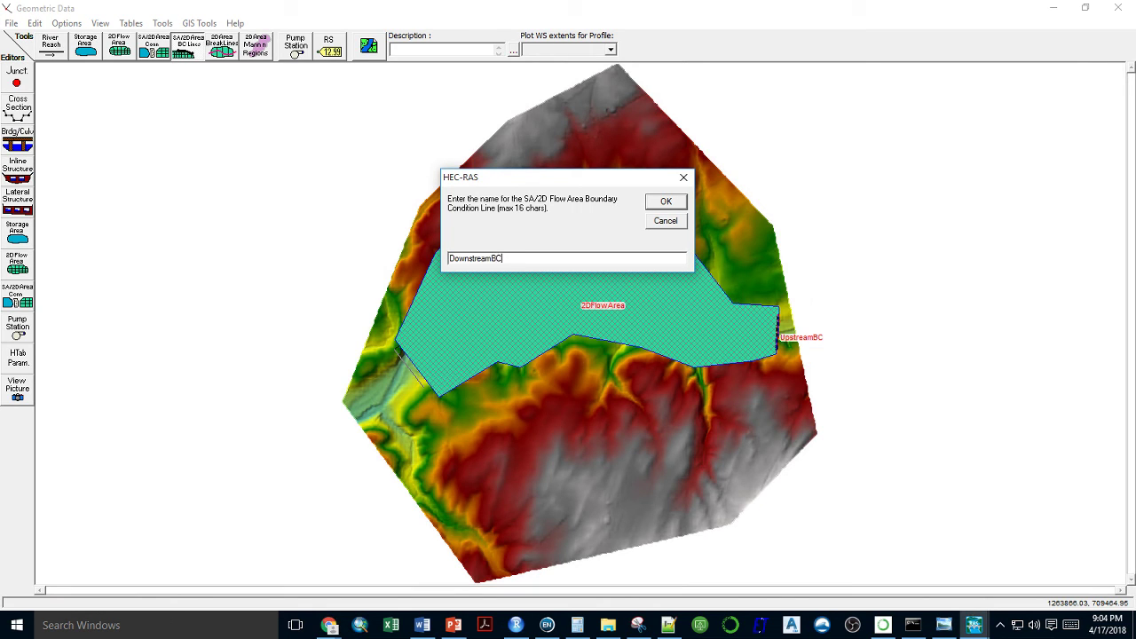
pyautogui.click(666, 201)
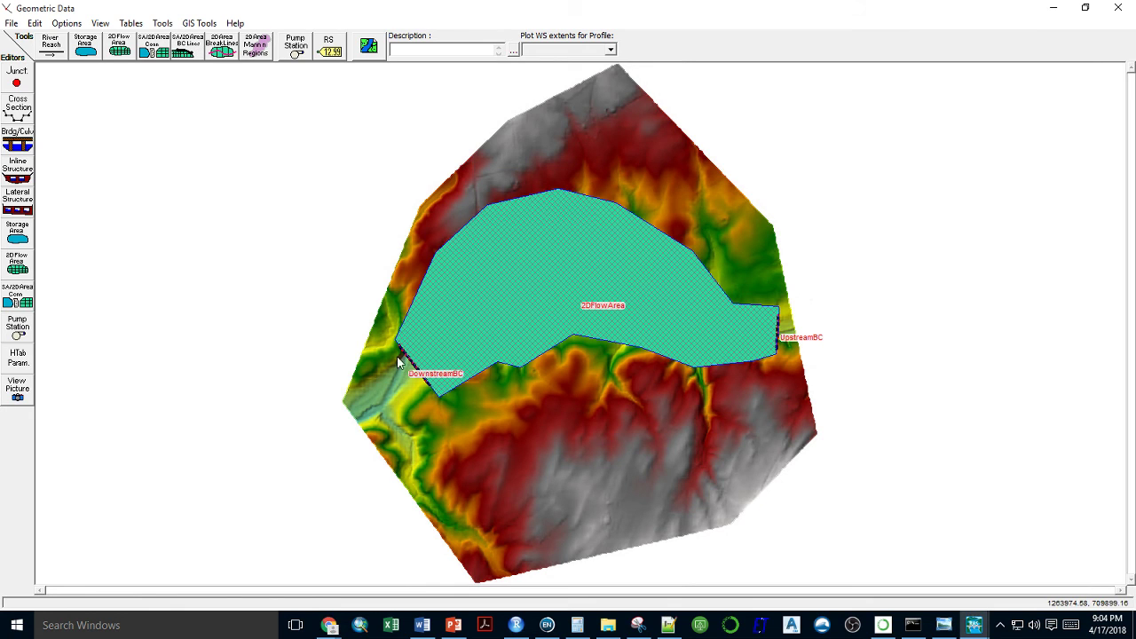
# Save the geometry data under the new title 'geom'.
pyautogui.click(12, 24)
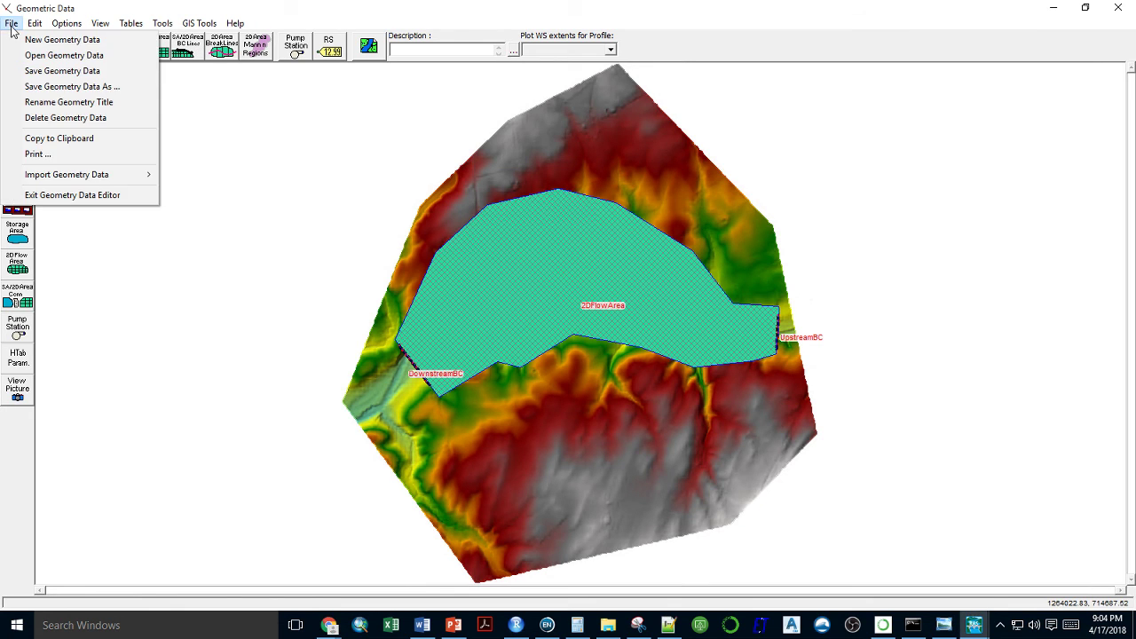
pyautogui.click(31, 72)
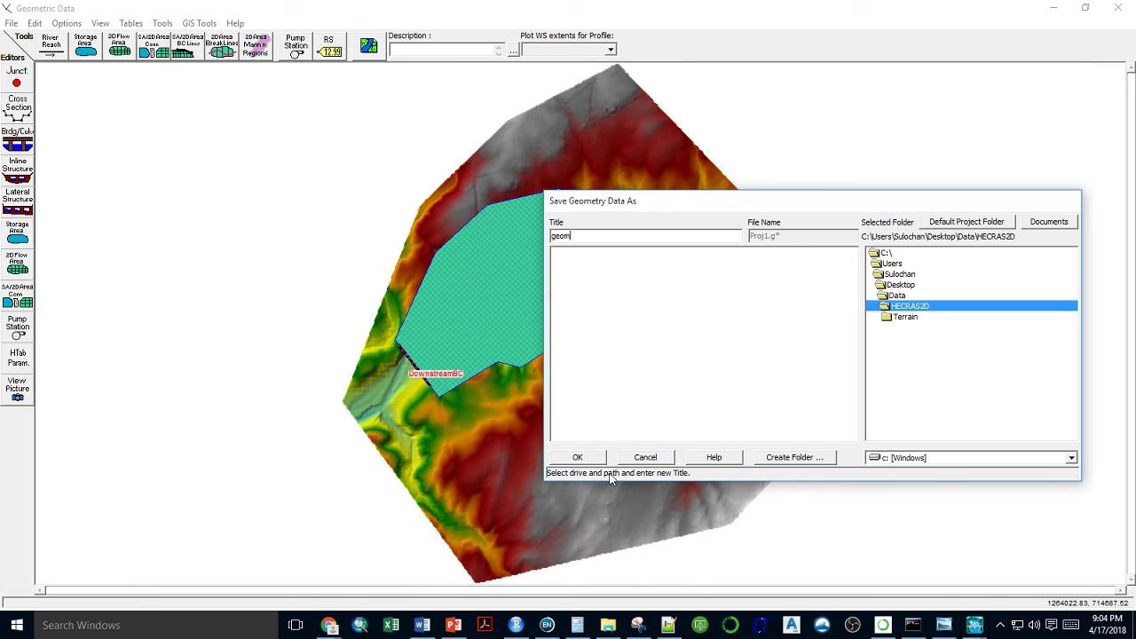
pyautogui.write('geom')
pyautogui.click(577, 457)
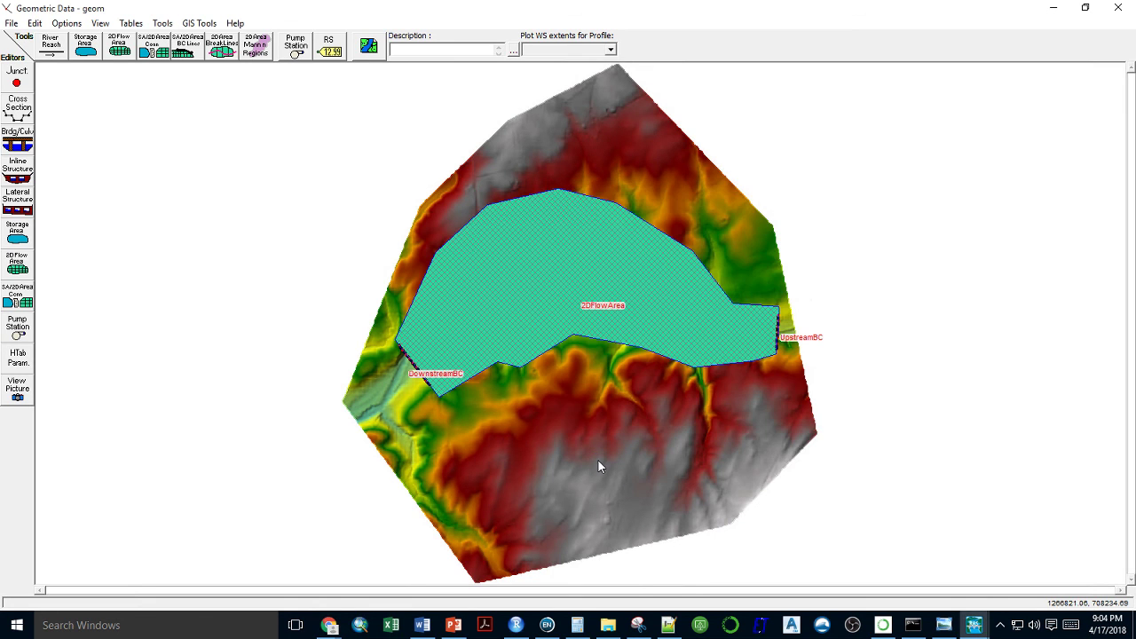
# Close the Geometric Data editor and minimize the Data folder window.
pyautogui.click(1116, 8)
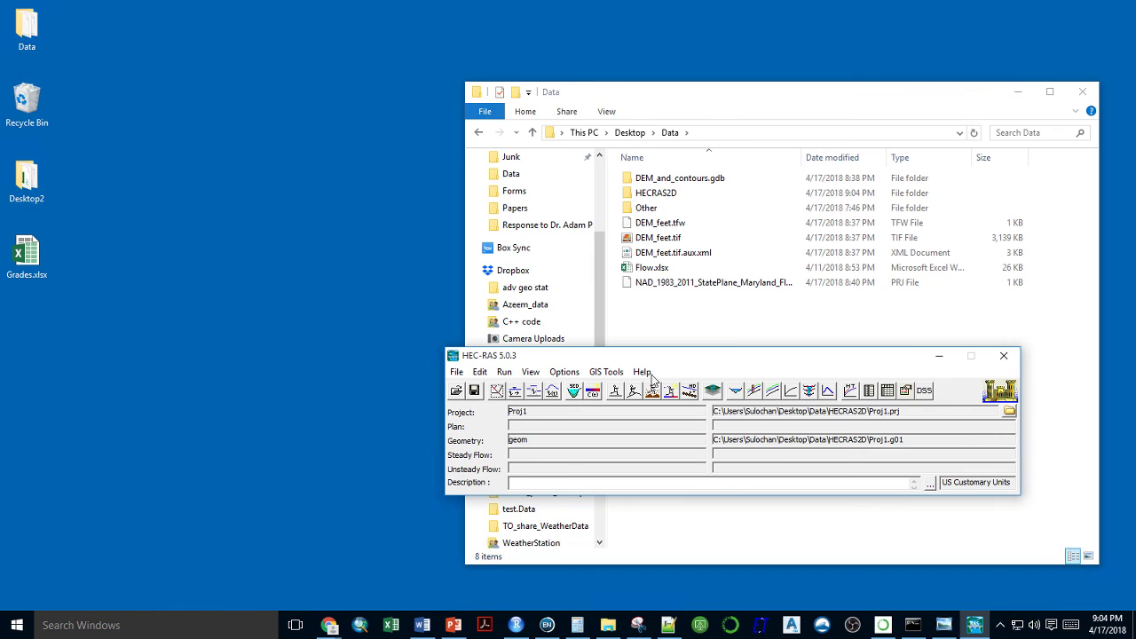
pyautogui.moveTo(639, 356); pyautogui.dragTo(568, 296)
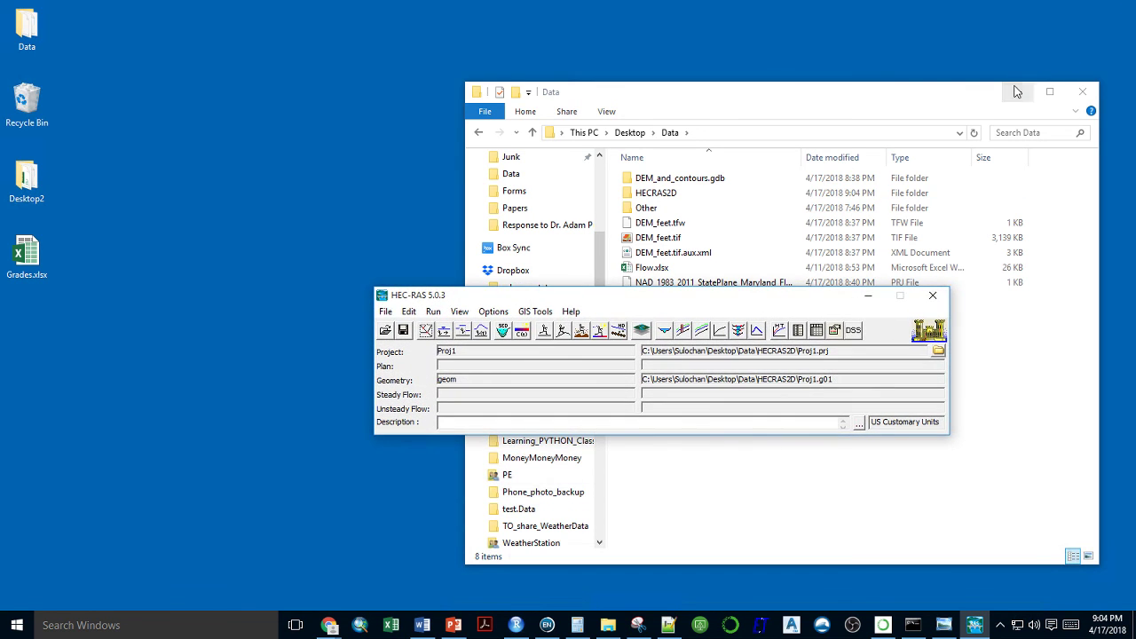
pyautogui.click(1018, 92)
# Move the HEC-RAS main window up, then open and close the Unsteady Flow Data editor.
pyautogui.moveTo(751, 301); pyautogui.dragTo(754, 208)
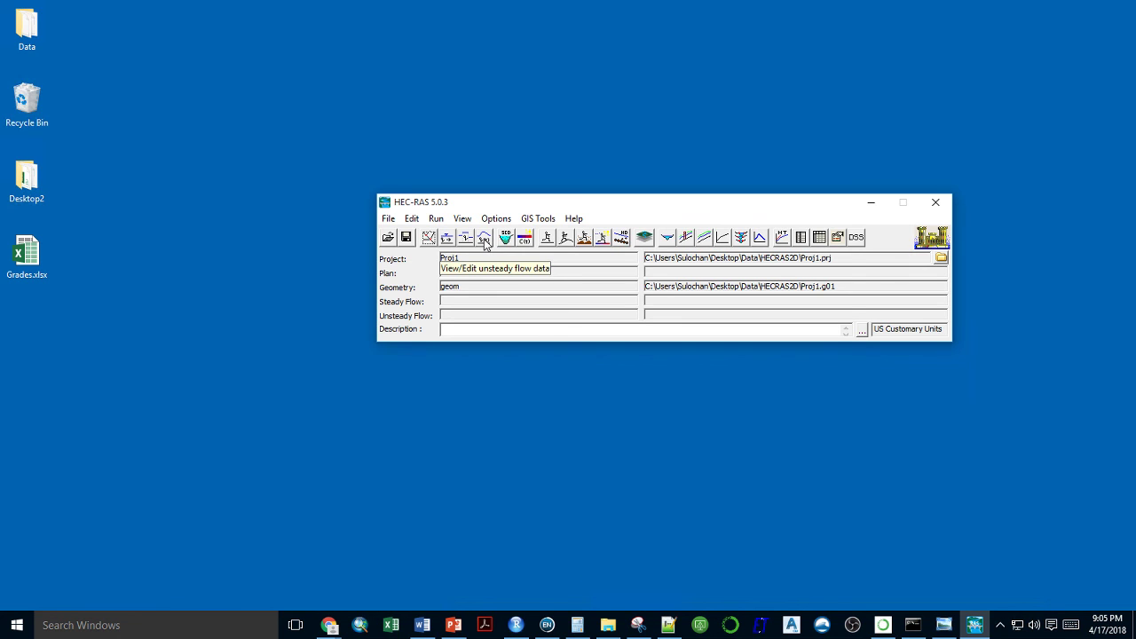
pyautogui.click(484, 239)
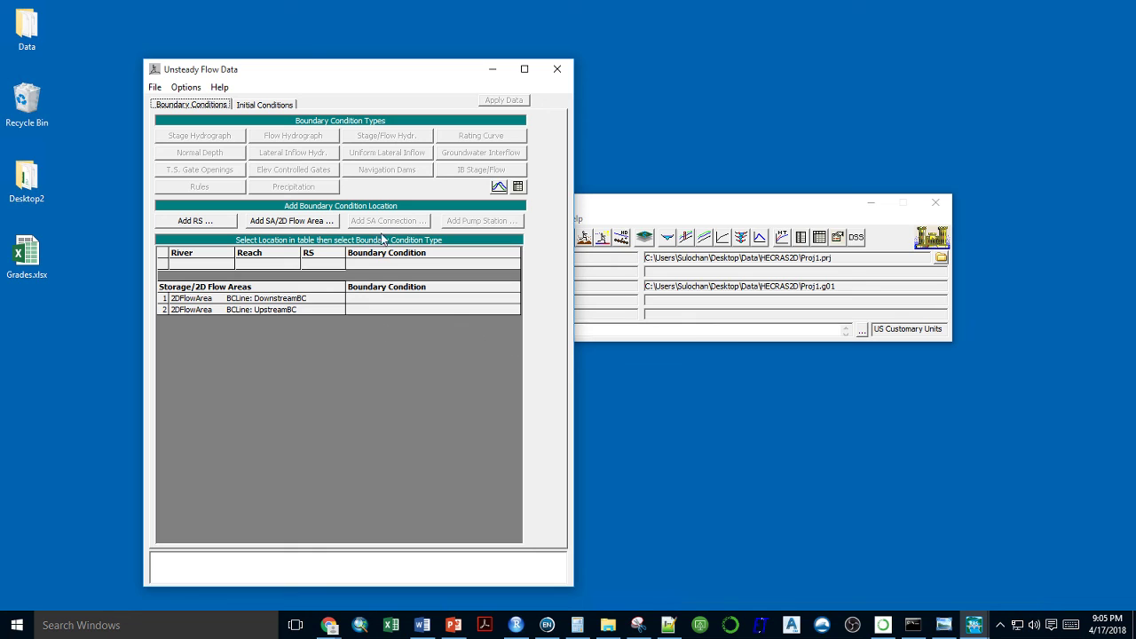
pyautogui.click(557, 68)
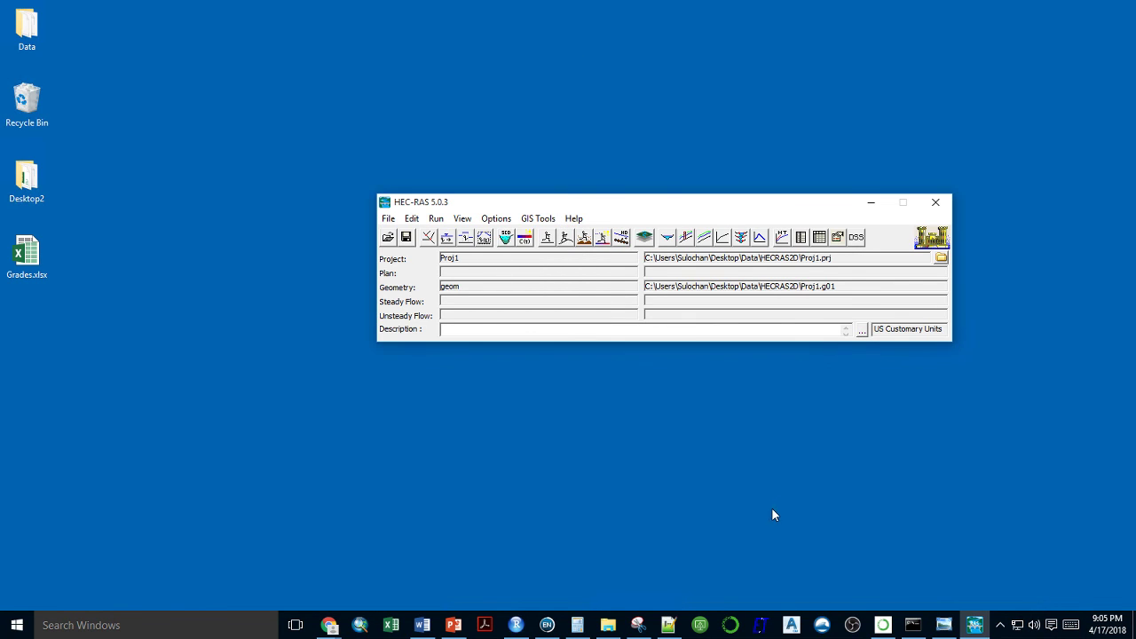